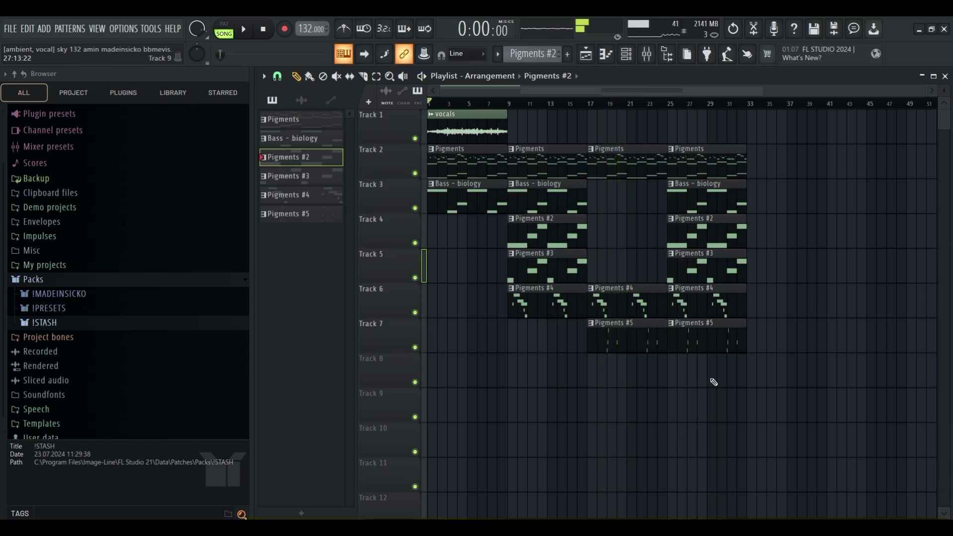
Step: Solo the vocals clip on Track 1 and play it through
scroll(447, 141, up, 4)
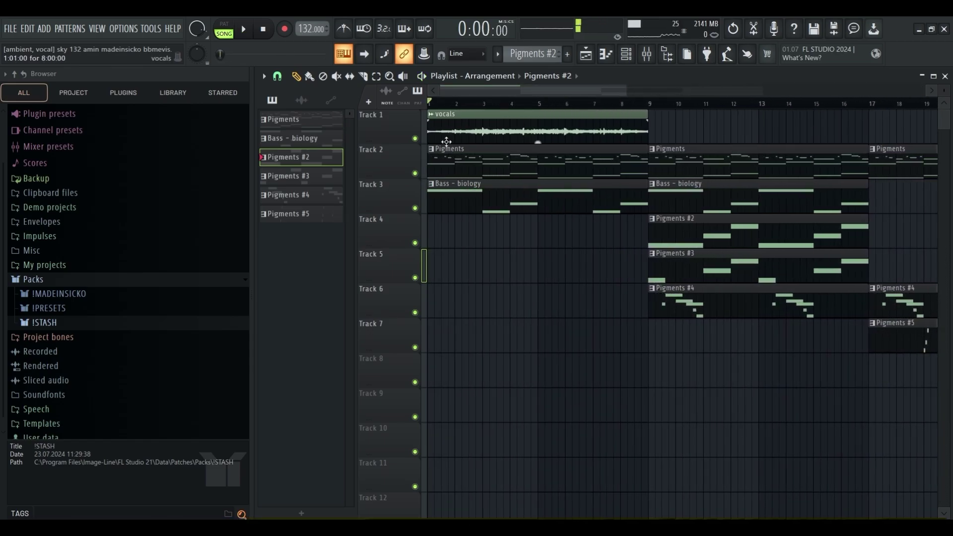
right_click(415, 138)
key(space)
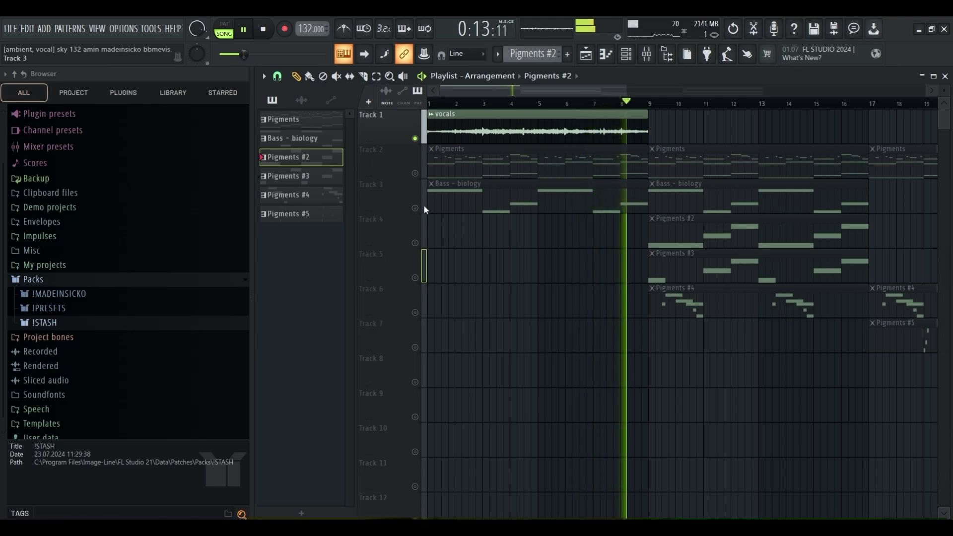
key(space)
Step: Solo Track 2 and examine the Pigments pattern's notes in the piano roll while playing it
right_click(416, 174)
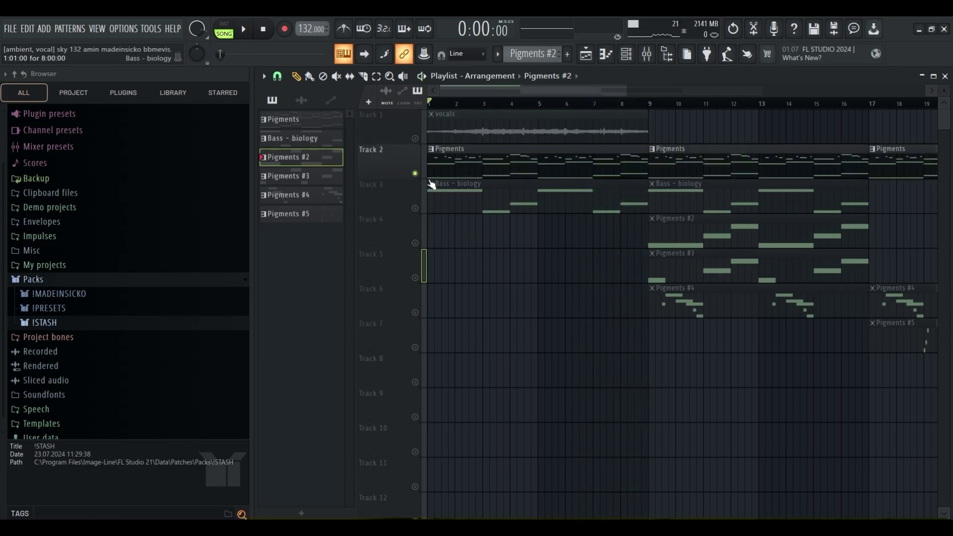
double_click(431, 180)
scroll(429, 149, down, 2)
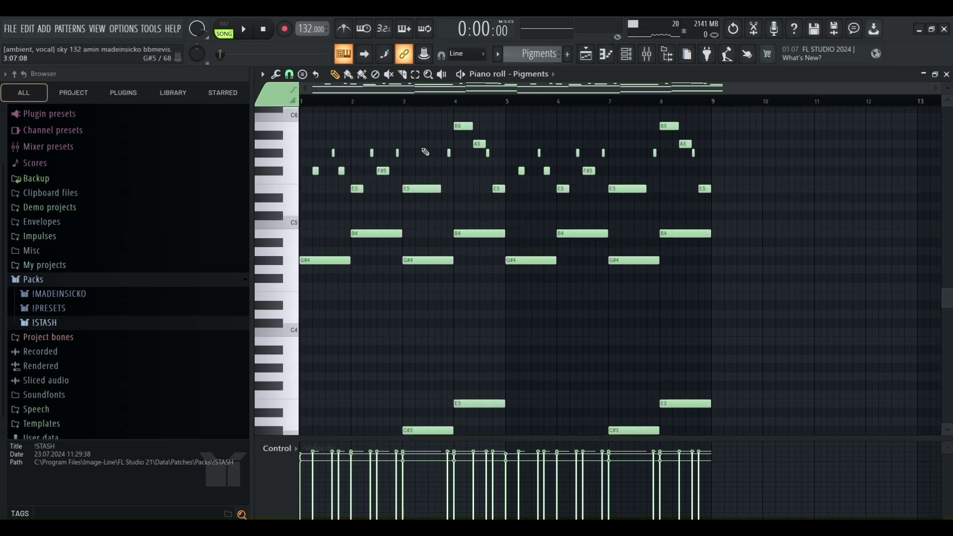
key(space)
scroll(405, 172, up, 1)
scroll(405, 173, down, 2)
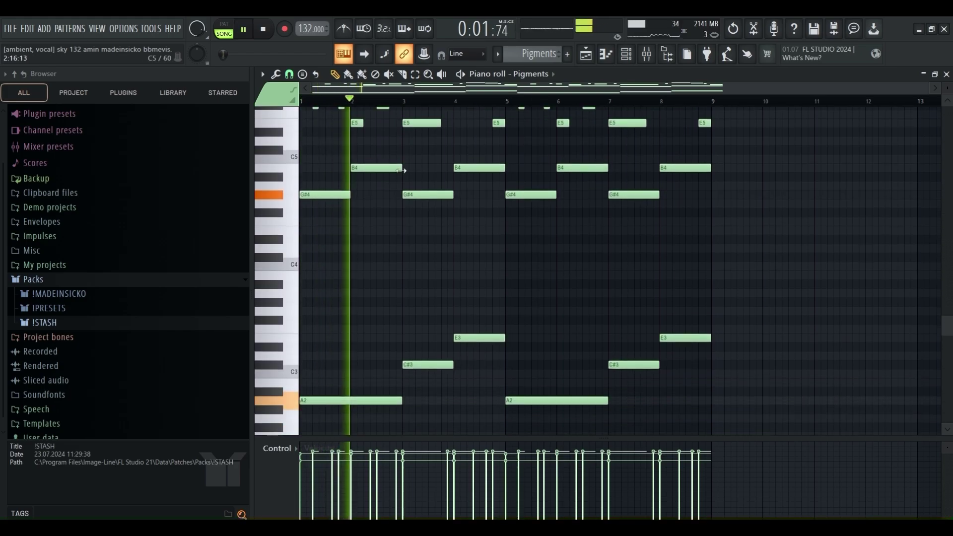
scroll(406, 175, up, 2)
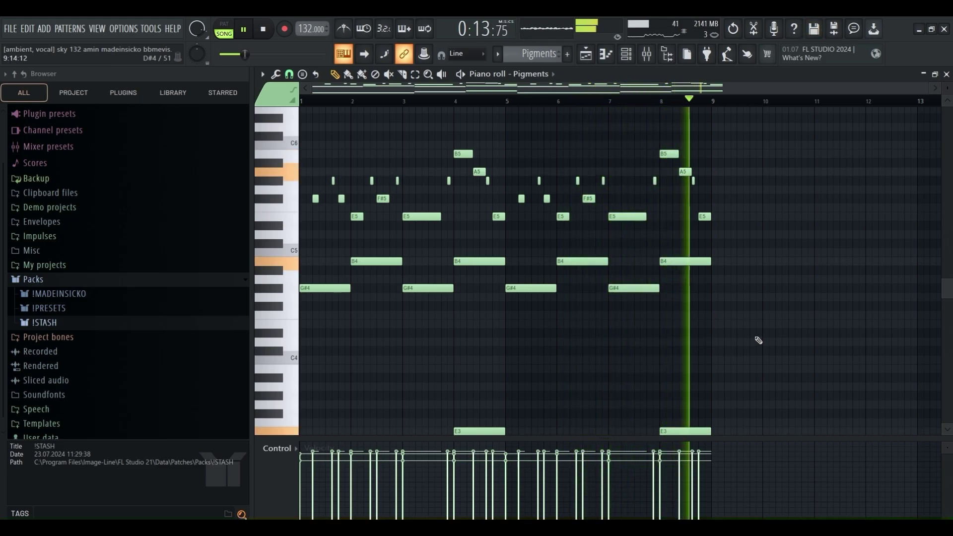
click(947, 75)
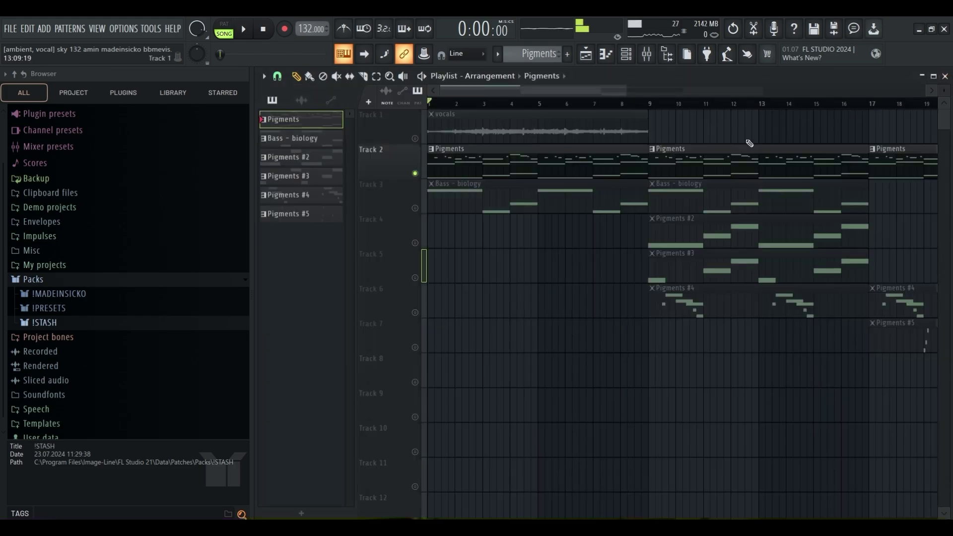
Step: Solo Track 3 and review the Bass - biology pattern's notes in the piano roll during playback
right_click(415, 210)
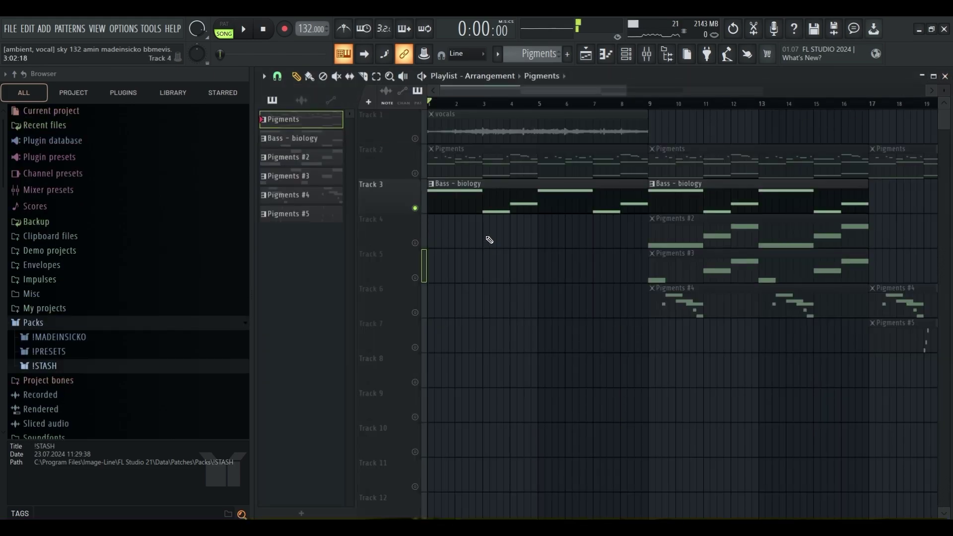
double_click(484, 212)
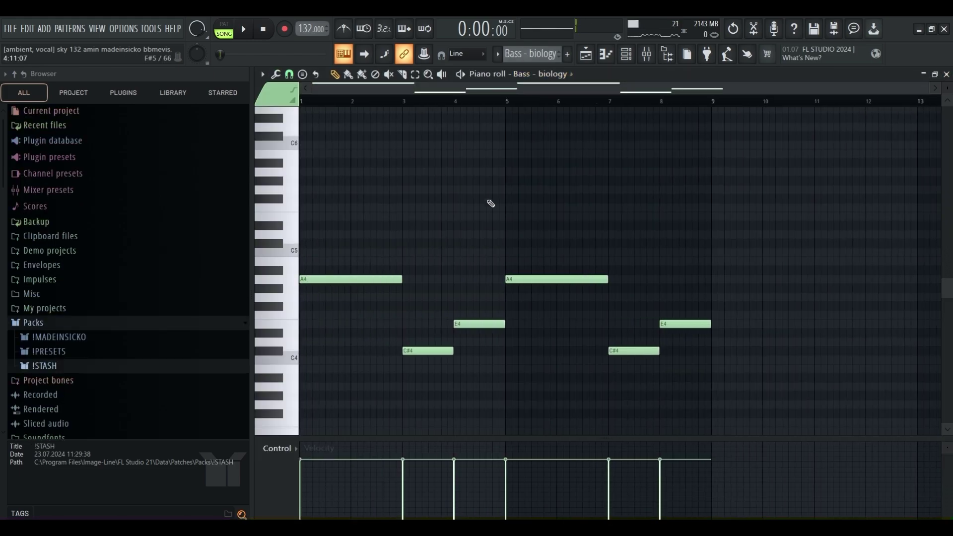
scroll(491, 208, down, 1)
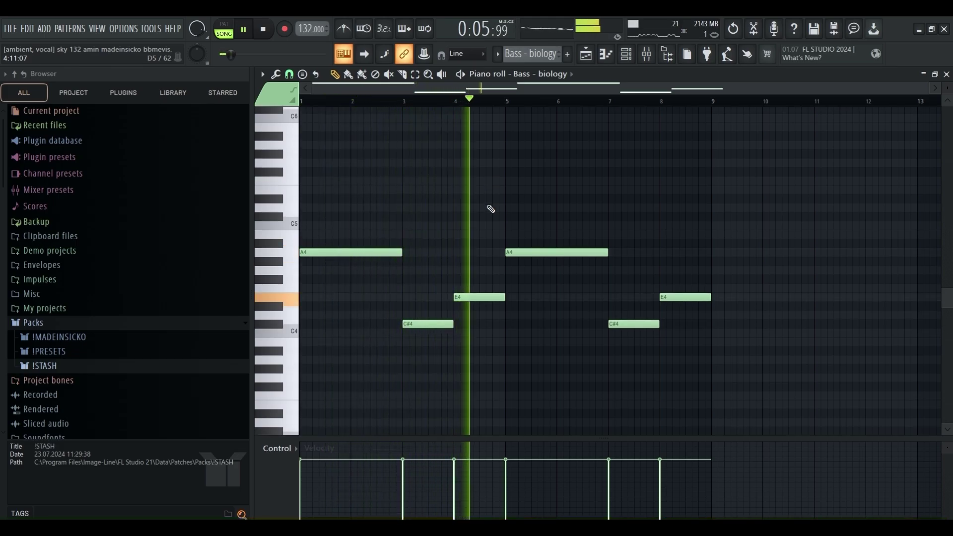
click(948, 74)
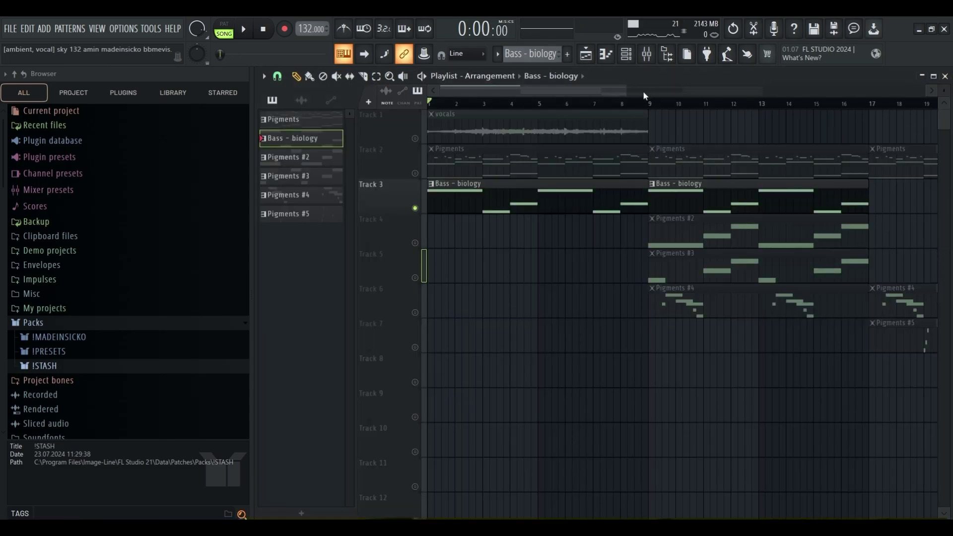
Step: Solo Track 4 and play through the Pigments #2 pattern from bar 9 with its notes displayed in the piano roll
click(536, 231)
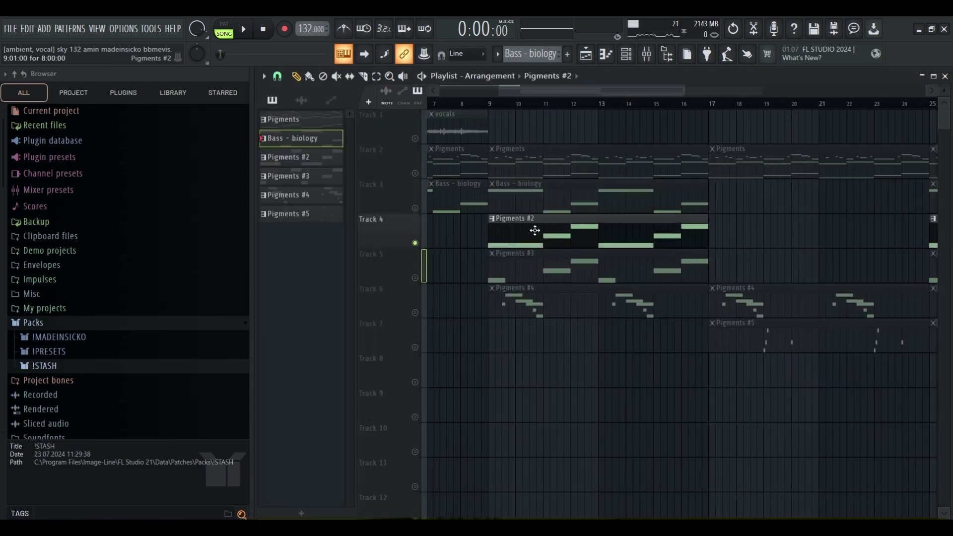
double_click(535, 228)
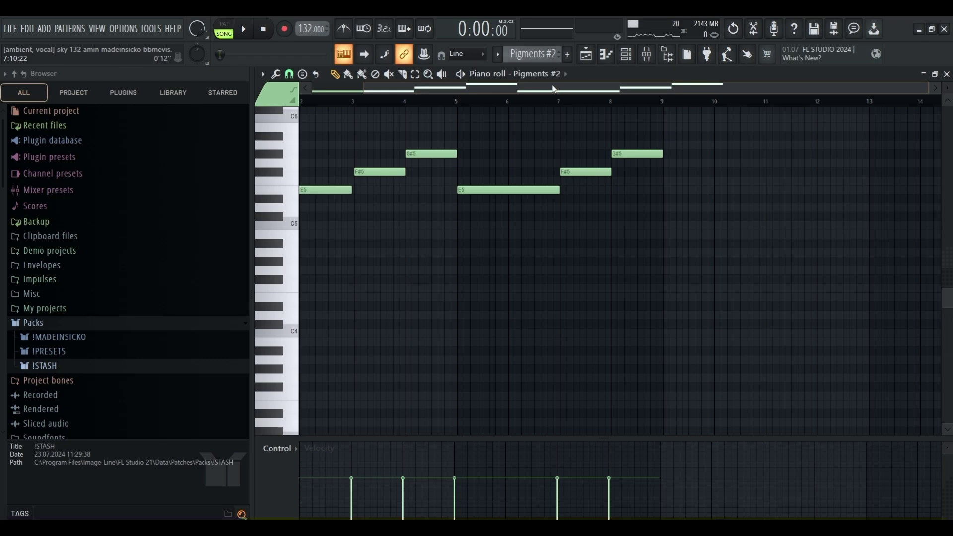
key(space)
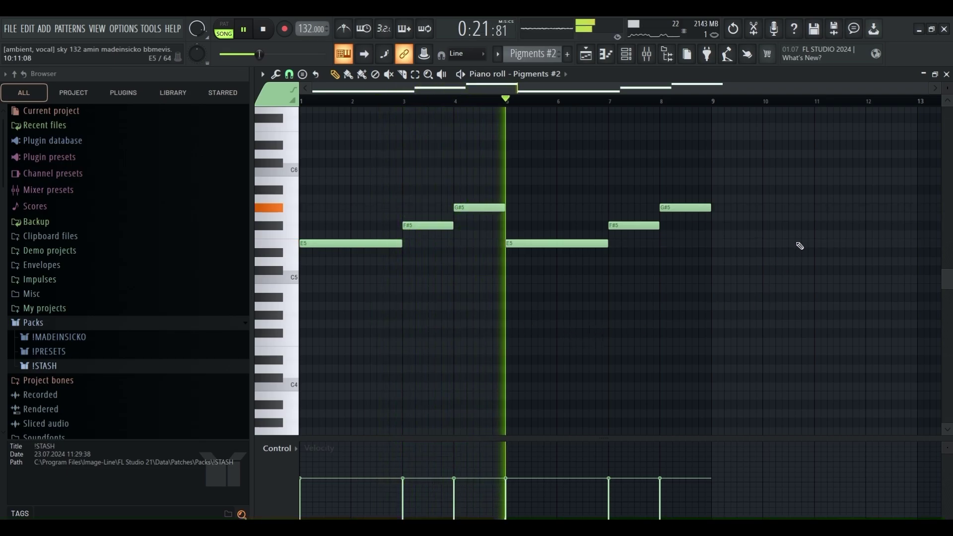
click(947, 74)
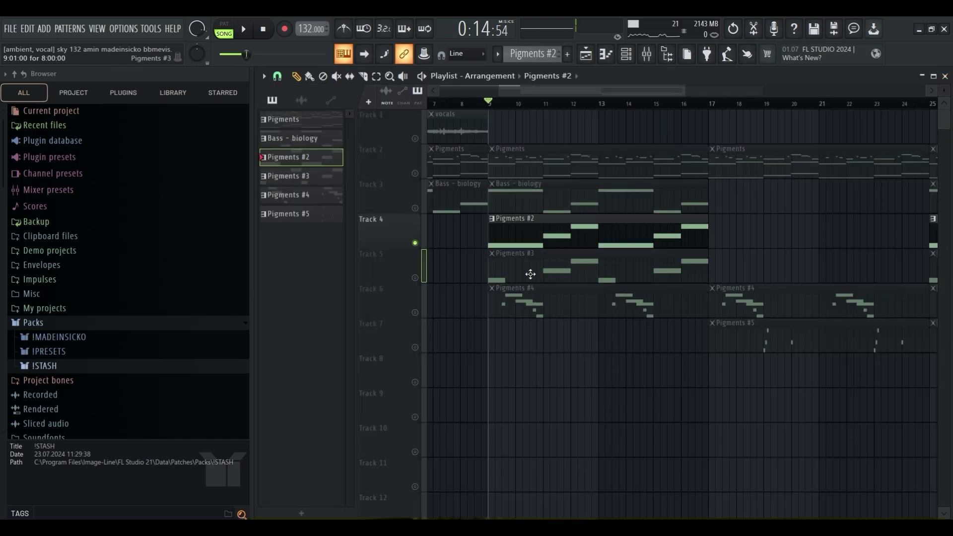
Step: Solo Track 5 and listen to the Pigments #3 pattern while viewing its notes in the piano roll
right_click(415, 278)
double_click(529, 267)
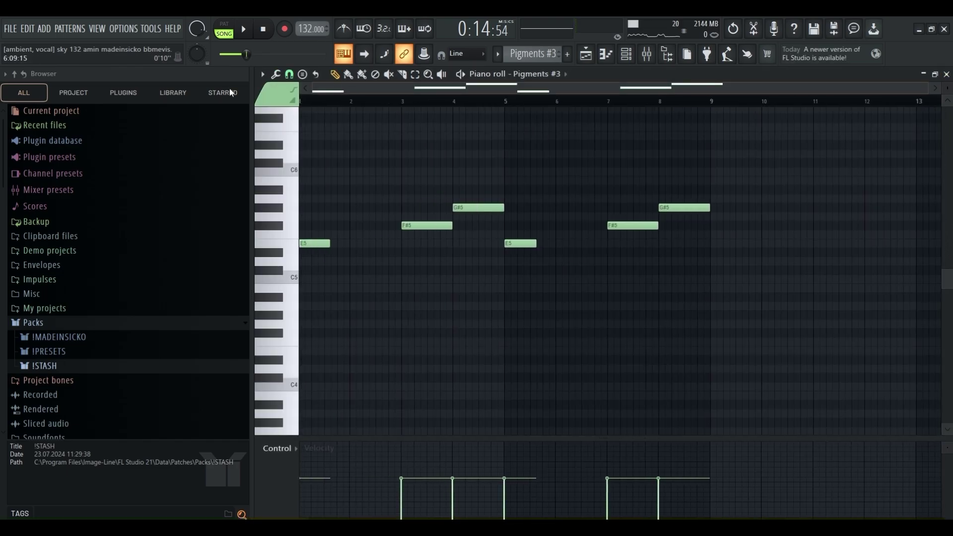
key(space)
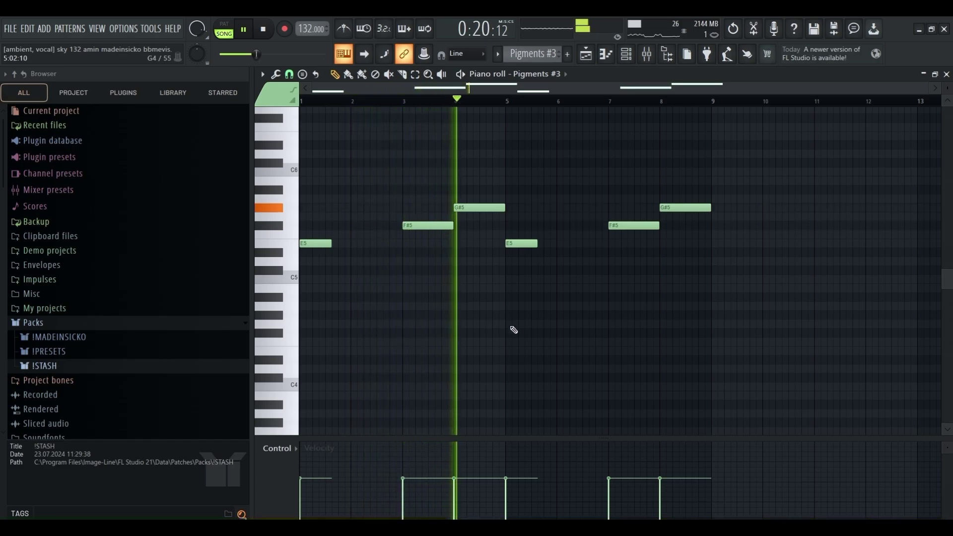
click(947, 74)
key(space)
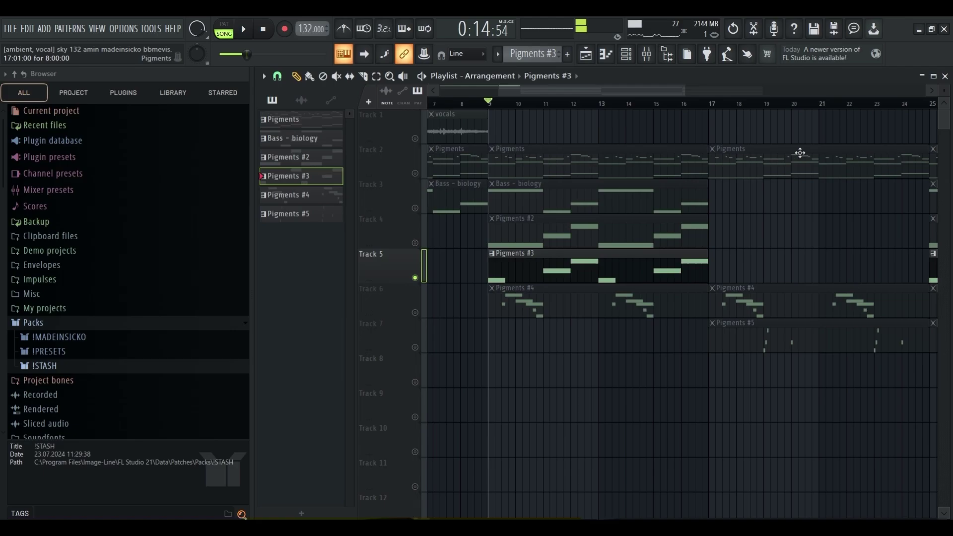
Step: Solo Track 6 and inspect the Pigments #4 melody in the piano roll during playback
right_click(415, 312)
double_click(509, 303)
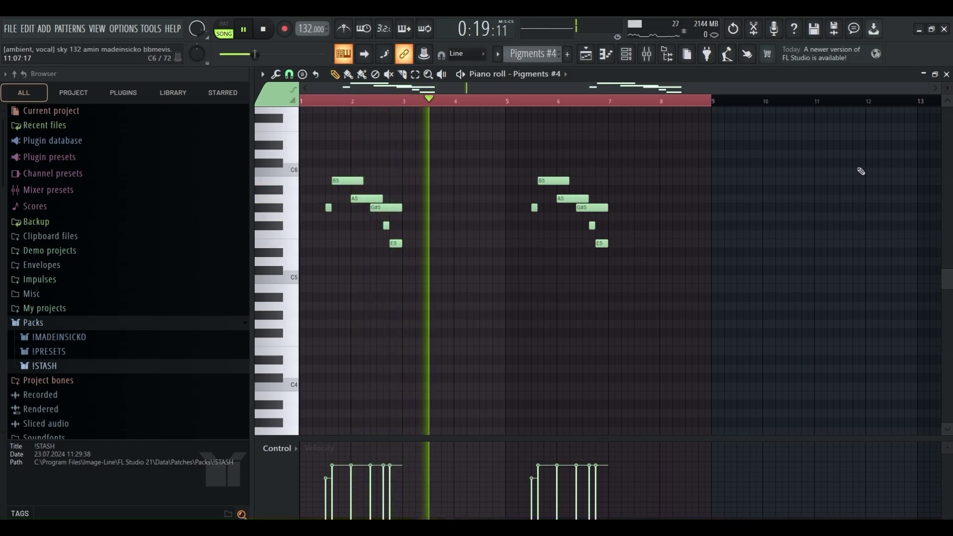
click(946, 75)
key(space)
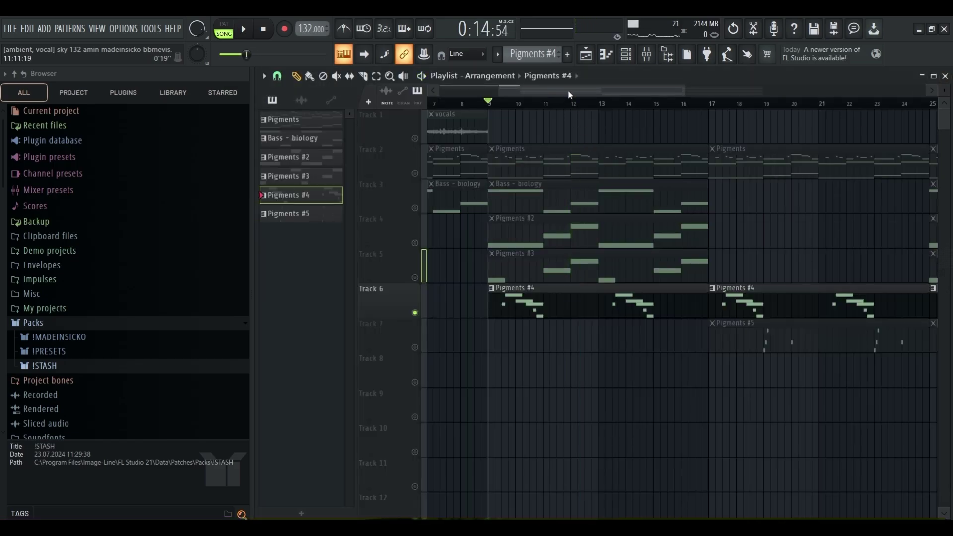
Step: Review the Pigments #5 pattern on Track 7 in the piano roll while playing it
drag(569, 95, 663, 95)
double_click(467, 340)
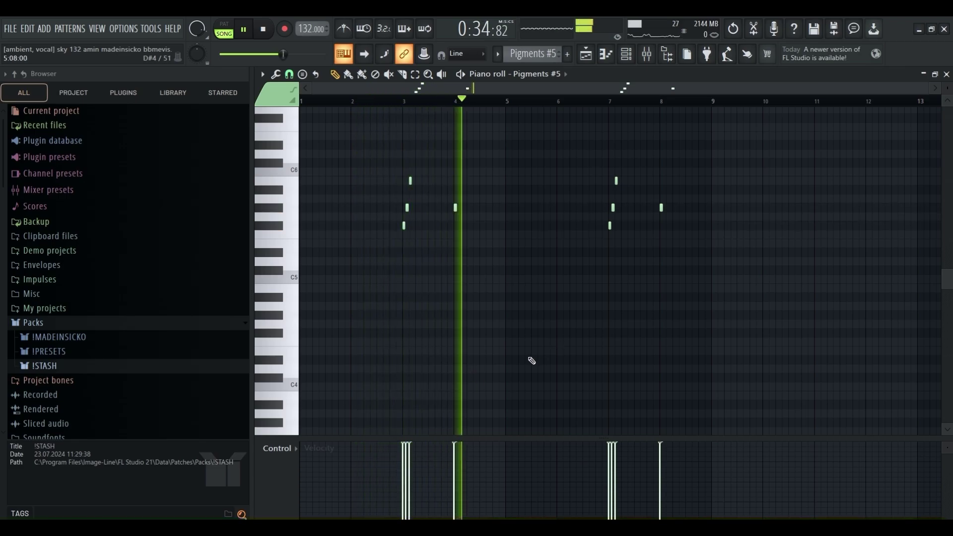
key(F5)
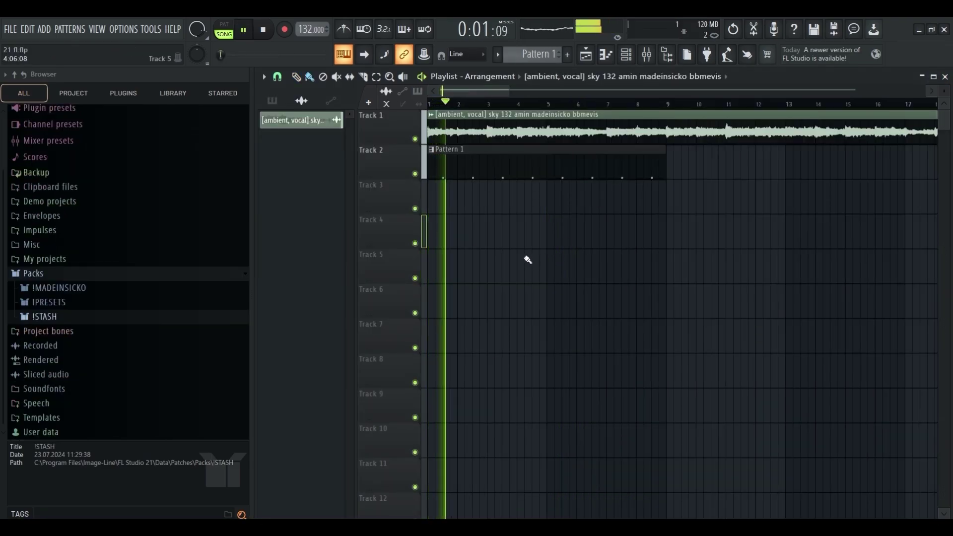
Step: Route the ambient vocal loop on Track 1 to mixer track 1 and bring up the channel rack
double_click(525, 122)
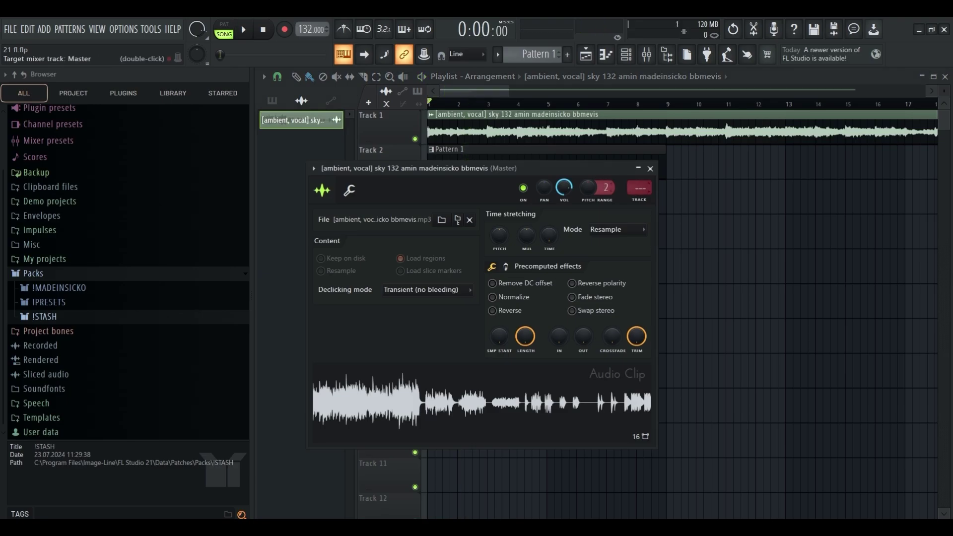
click(650, 169)
drag(509, 91, 563, 91)
click(627, 55)
click(507, 200)
Step: Add extra C5 hits to the clap - argue part in Pattern 1 at 4:13 and 8:13 during playback
key(space)
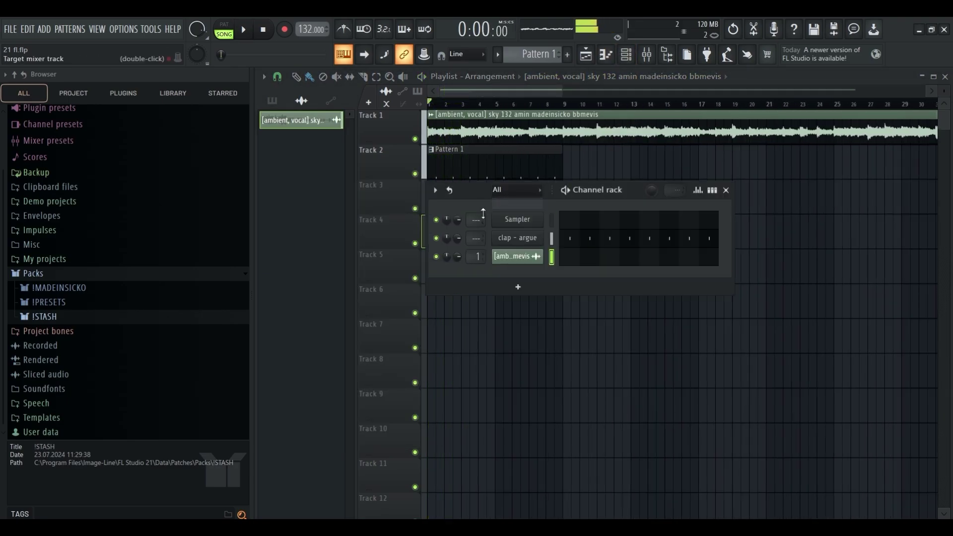
click(591, 242)
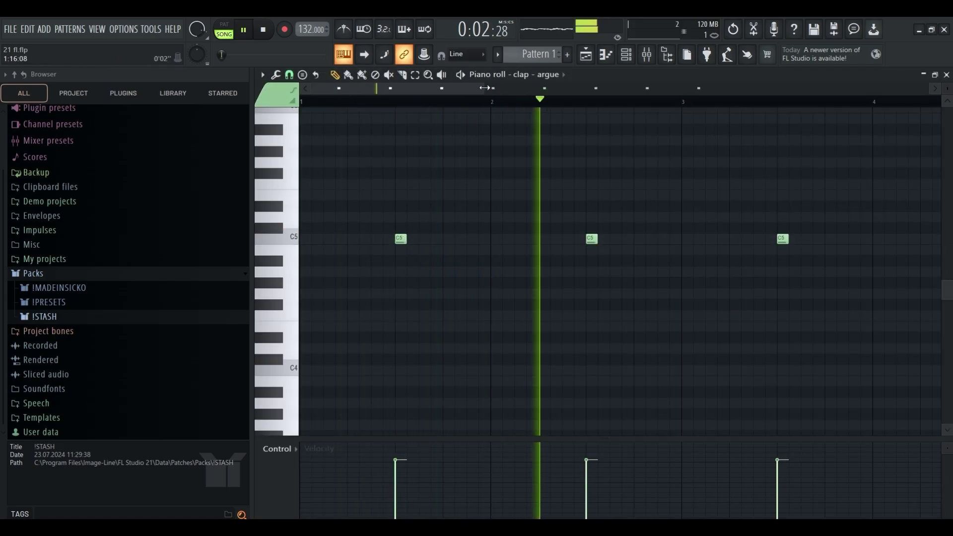
drag(484, 88, 664, 88)
click(654, 239)
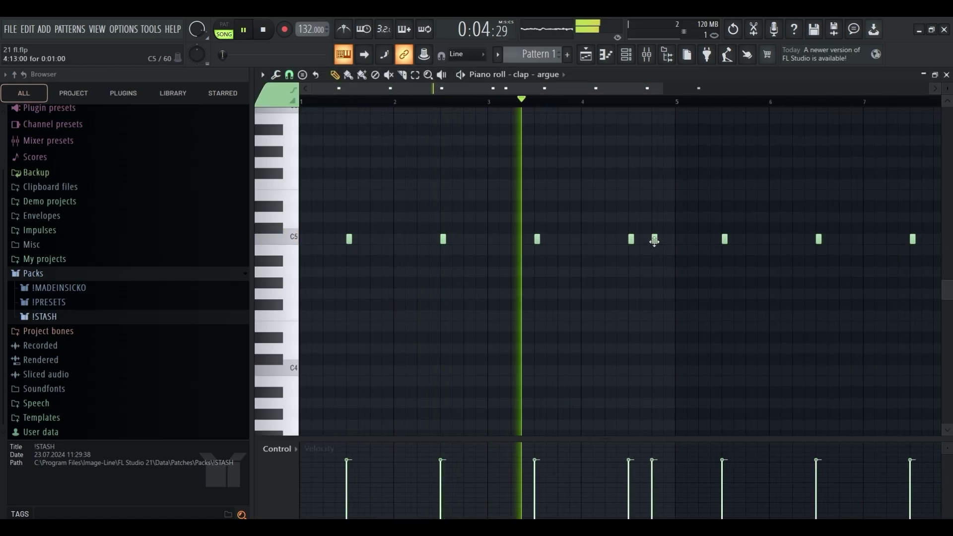
drag(663, 88, 894, 89)
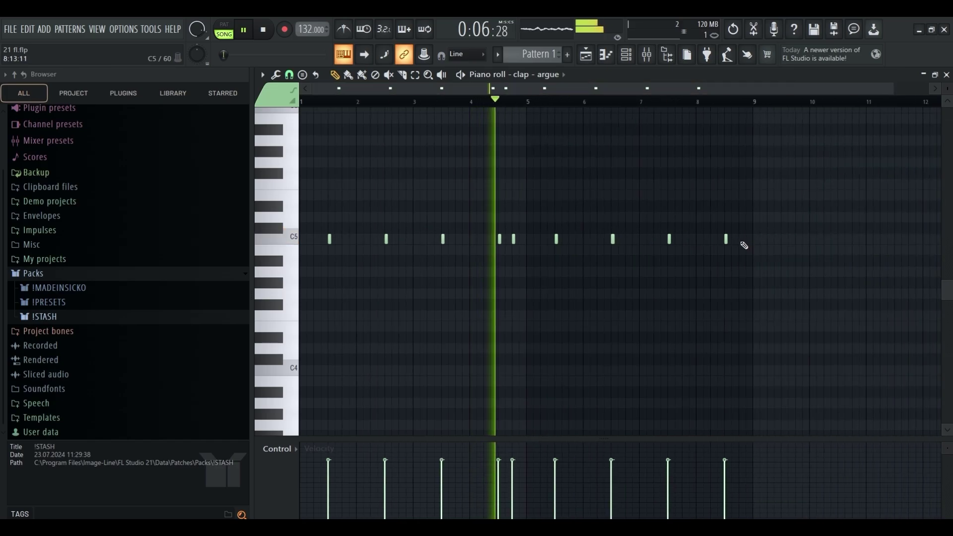
click(741, 240)
click(947, 75)
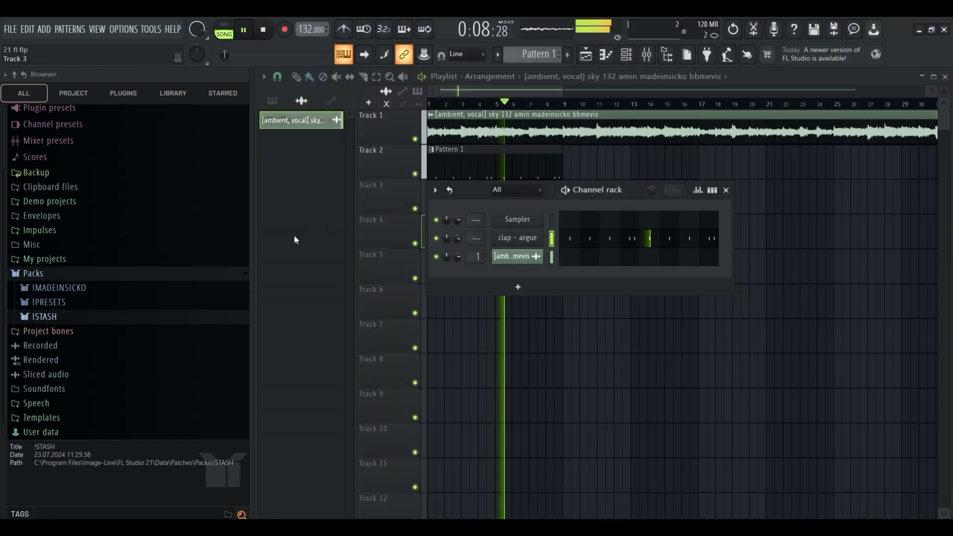
Step: Browse the !STASH drum kits to the hi hats folder of the Whiteout Drum Kit
click(110, 320)
scroll(103, 315, down, 2)
click(83, 261)
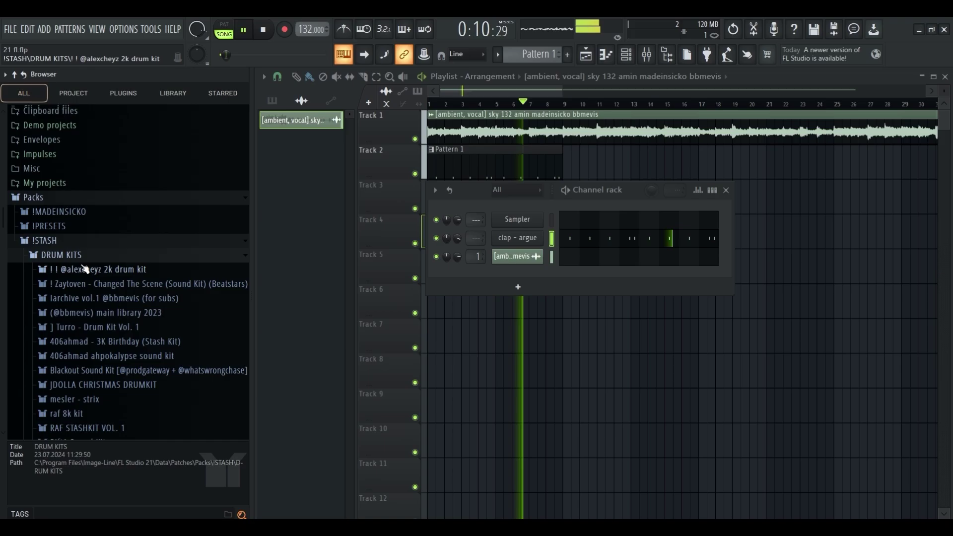
scroll(112, 280, down, 5)
click(103, 295)
scroll(102, 288, down, 2)
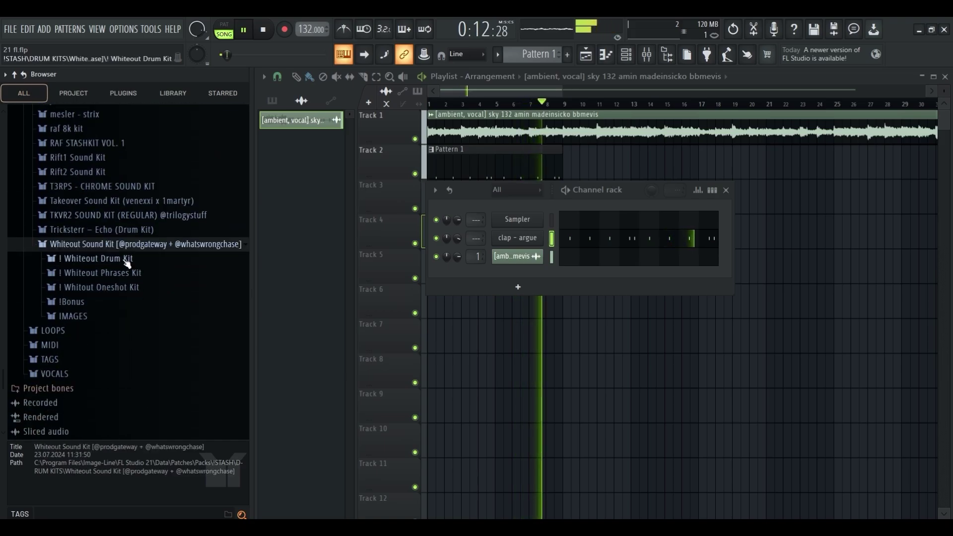
click(94, 266)
click(97, 310)
Step: Audition hi-hat samples and load "hi hat - go to" as a new channel in the channel rack
click(113, 300)
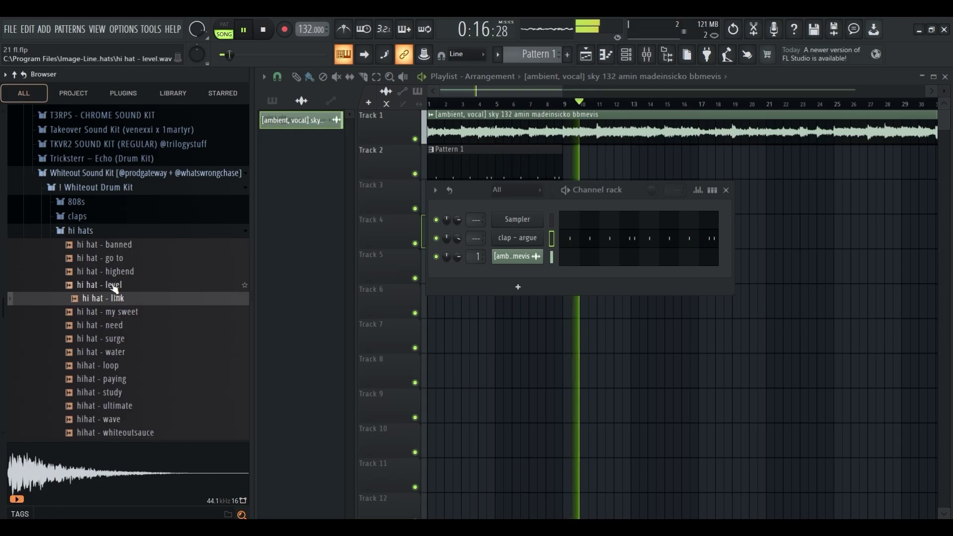
click(118, 259)
drag(480, 291, 478, 291)
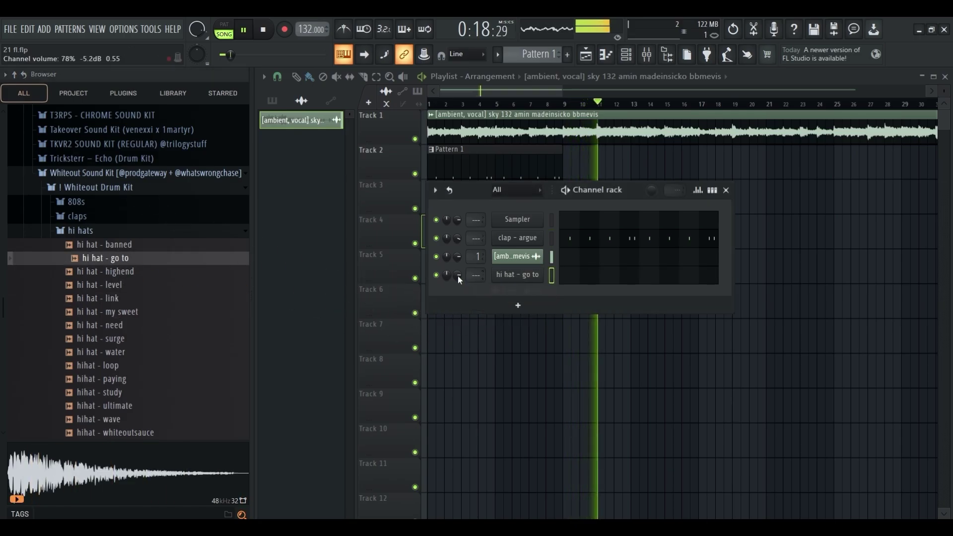
Step: Place C5 hits for the hi hat - go to channel in bar 1 at steps 1, 2, 3, 5, 7, 11, 13 and 15
click(573, 278)
key(space)
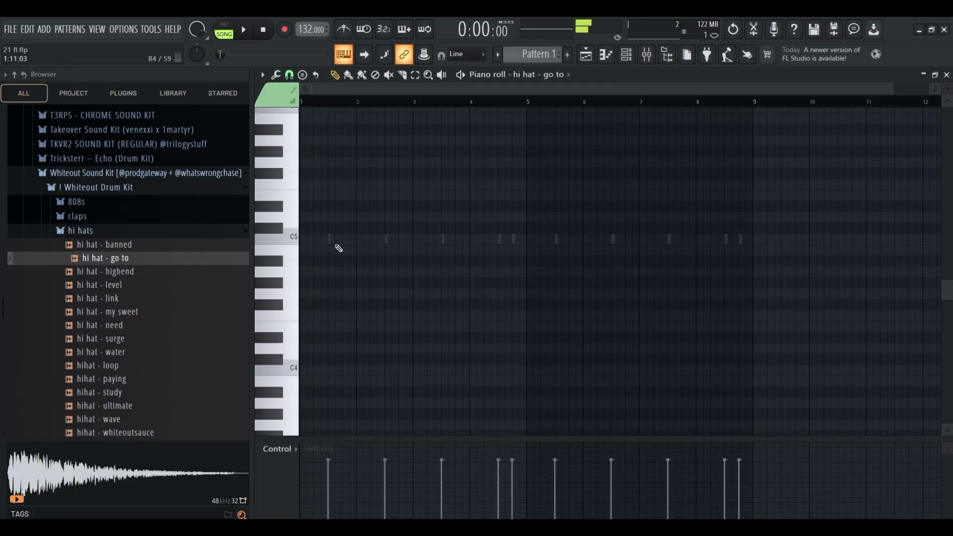
drag(894, 89, 495, 89)
click(338, 240)
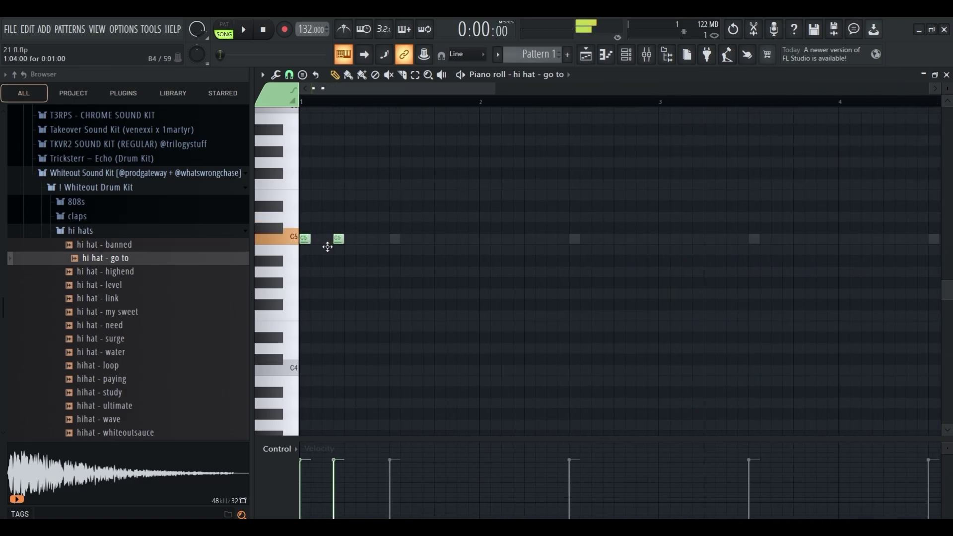
key(space)
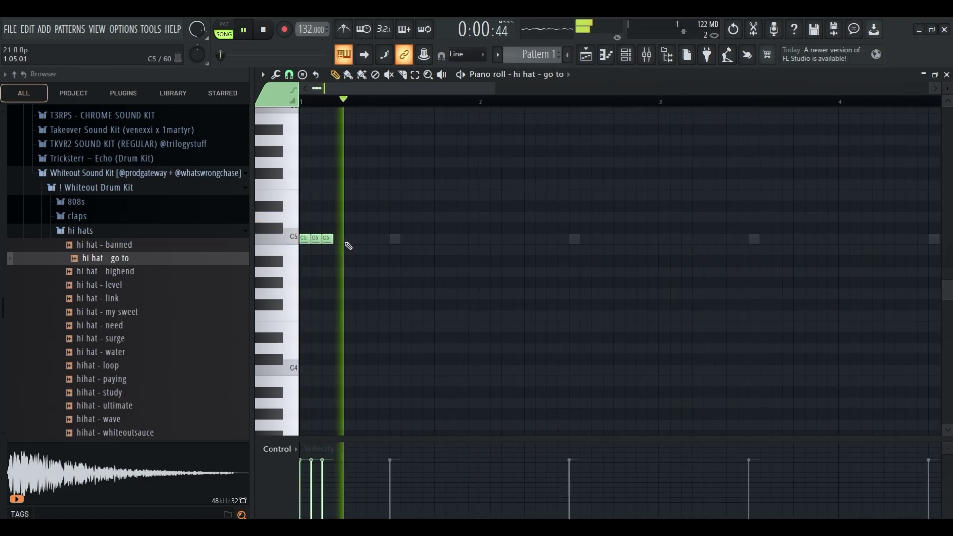
click(350, 239)
click(372, 240)
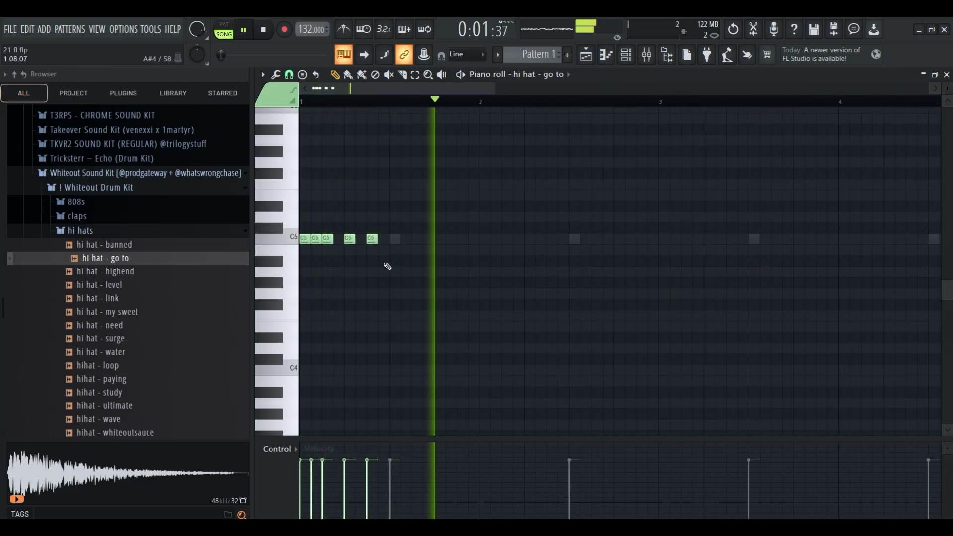
click(418, 240)
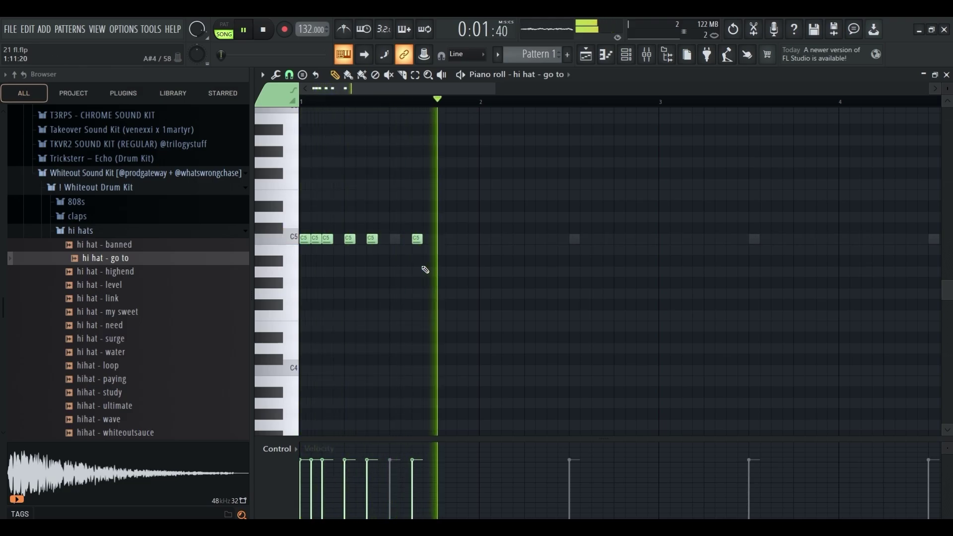
click(439, 240)
click(460, 240)
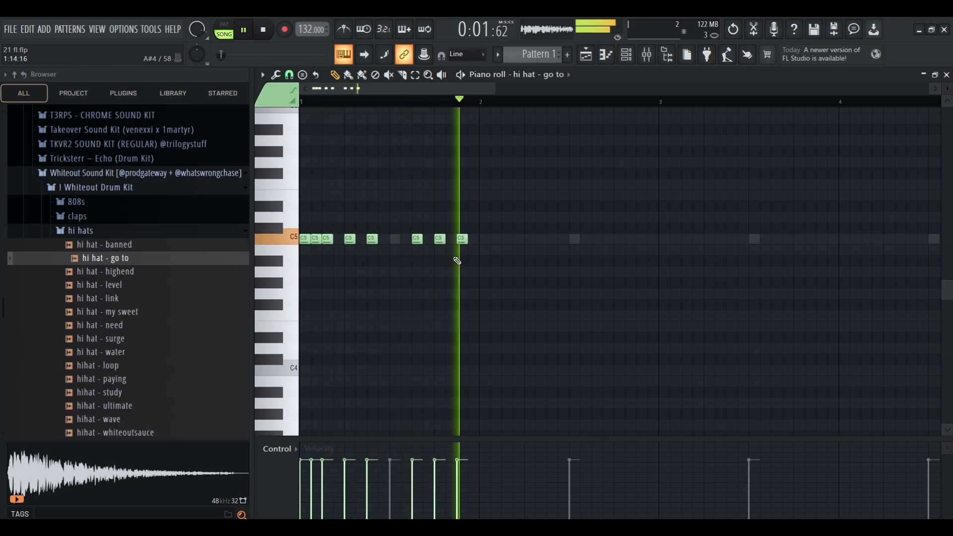
Step: Add hi-hat C5 hits in bar 2 at steps 3, 5, 6, 7, 9, 11 and 15
click(505, 239)
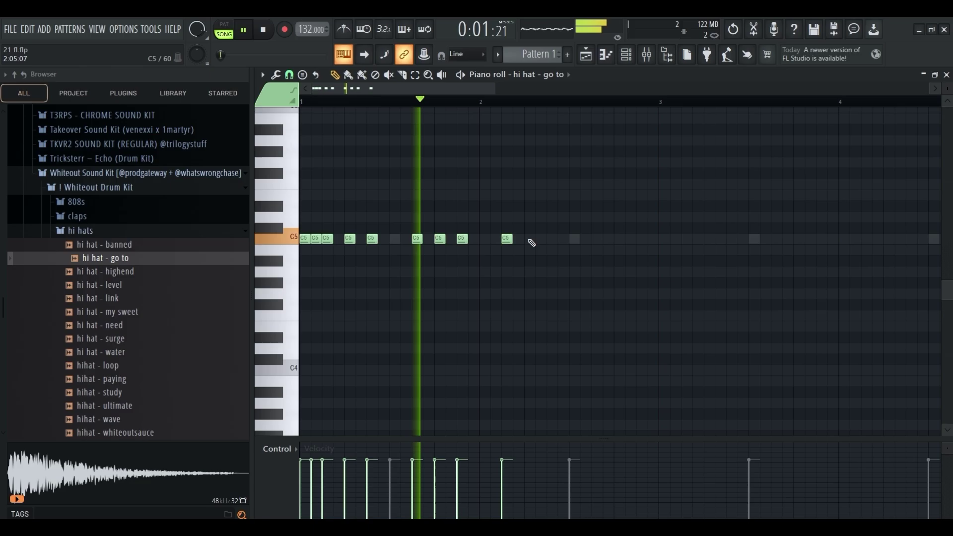
click(530, 240)
click(551, 239)
click(540, 239)
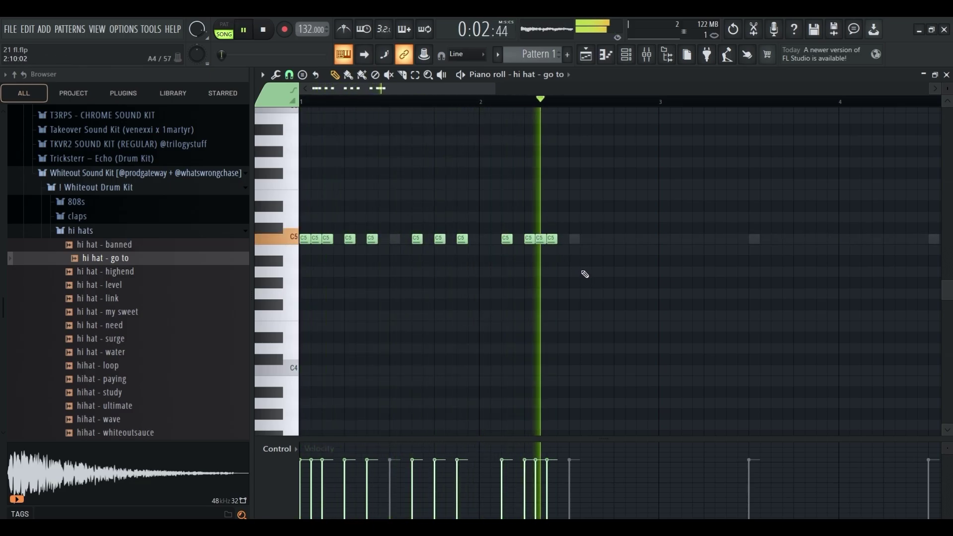
click(585, 239)
right_click(585, 241)
click(574, 240)
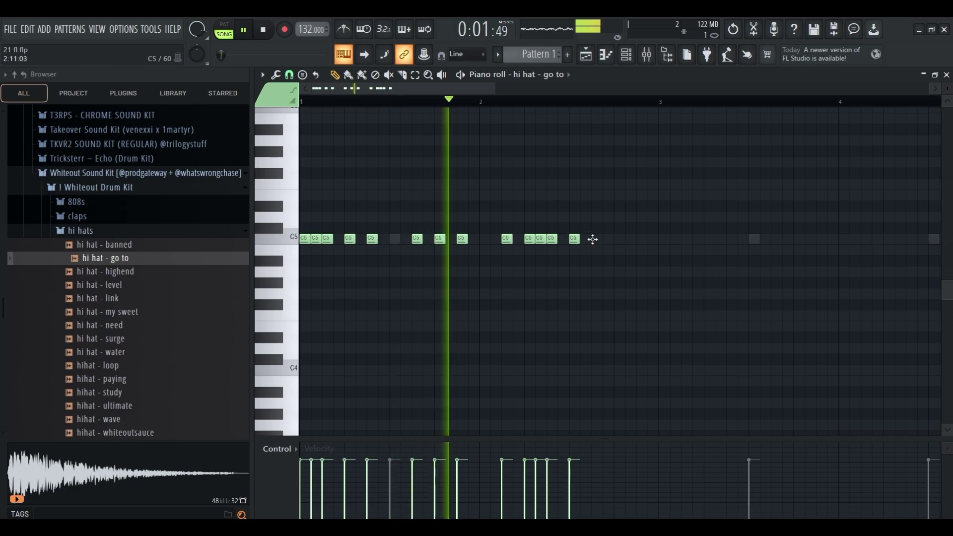
click(595, 240)
click(638, 241)
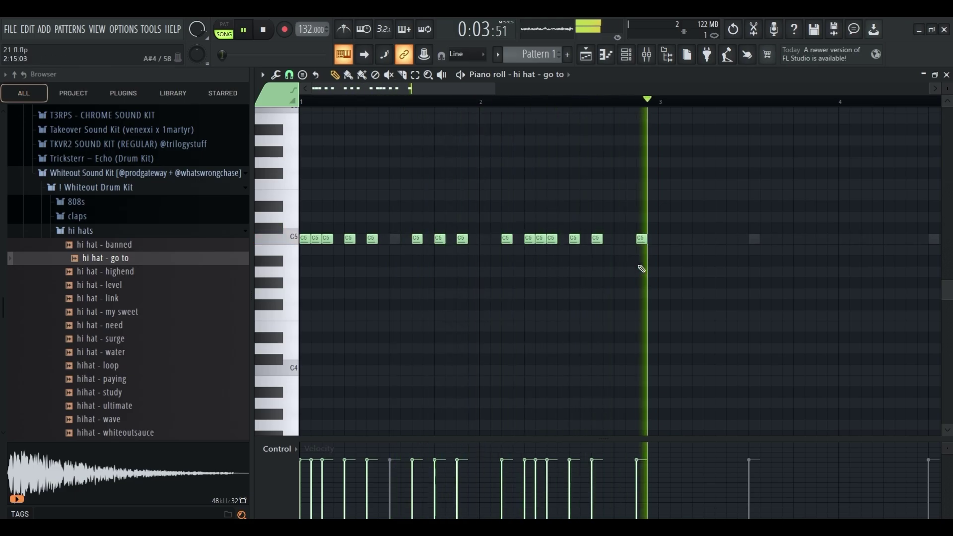
Step: Duplicate the two-bar hi-hat part until it fills bars 1 to 8, and return to the channel rack
drag(654, 102, 304, 109)
key(ctrl+b)
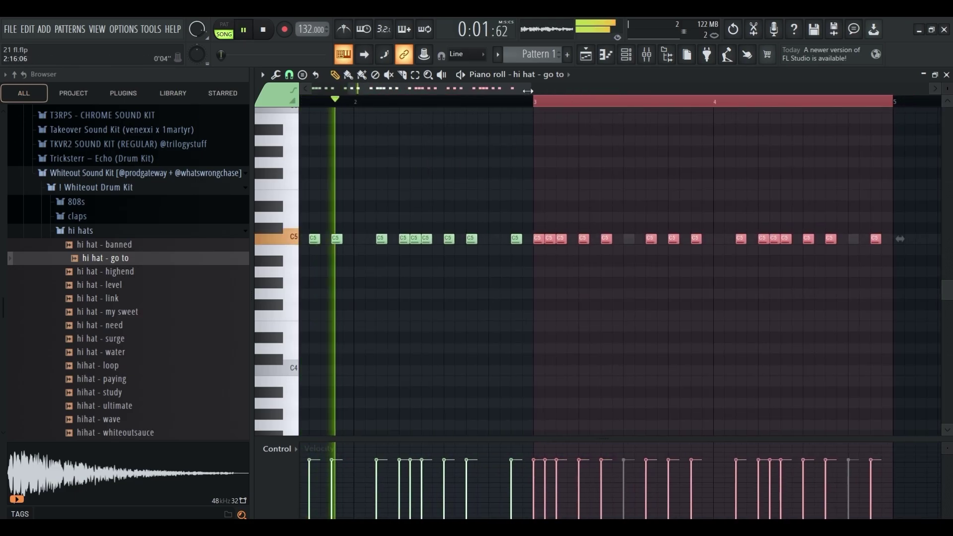
drag(529, 89, 849, 118)
key(ctrl+b)
key(ctrl+b)
click(946, 75)
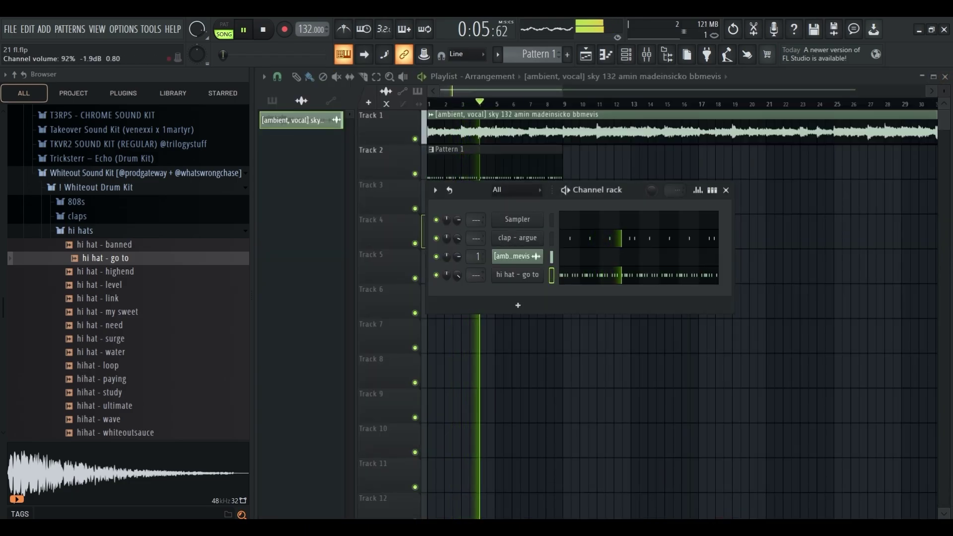
Step: Browse the Whiteout Drum Kit's snares folder and load "snare - doc" as a new channel with its piano roll open
click(176, 231)
click(92, 288)
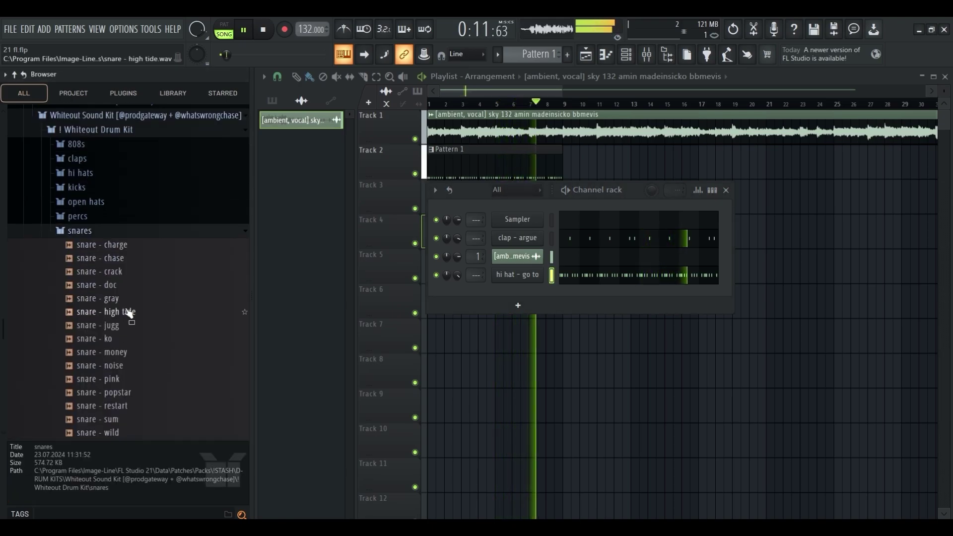
click(118, 286)
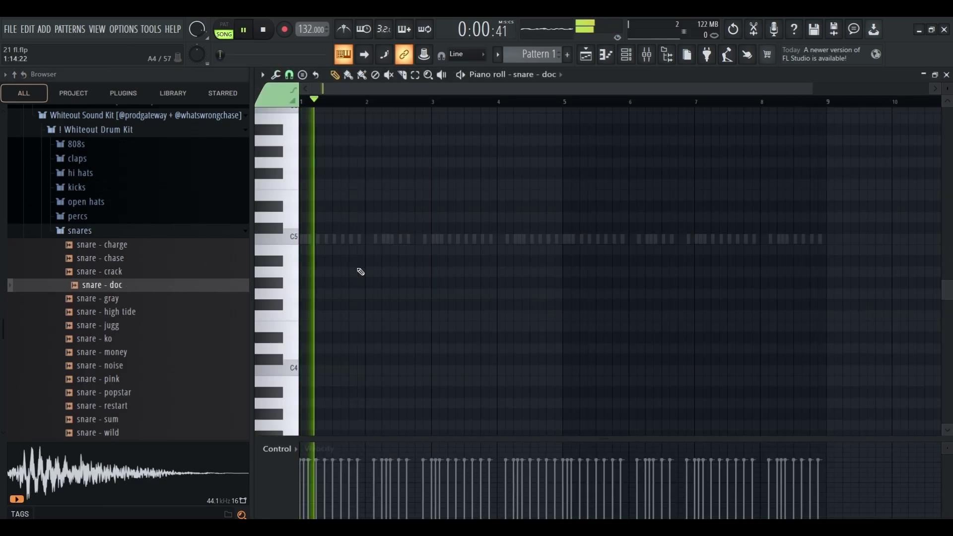
key(space)
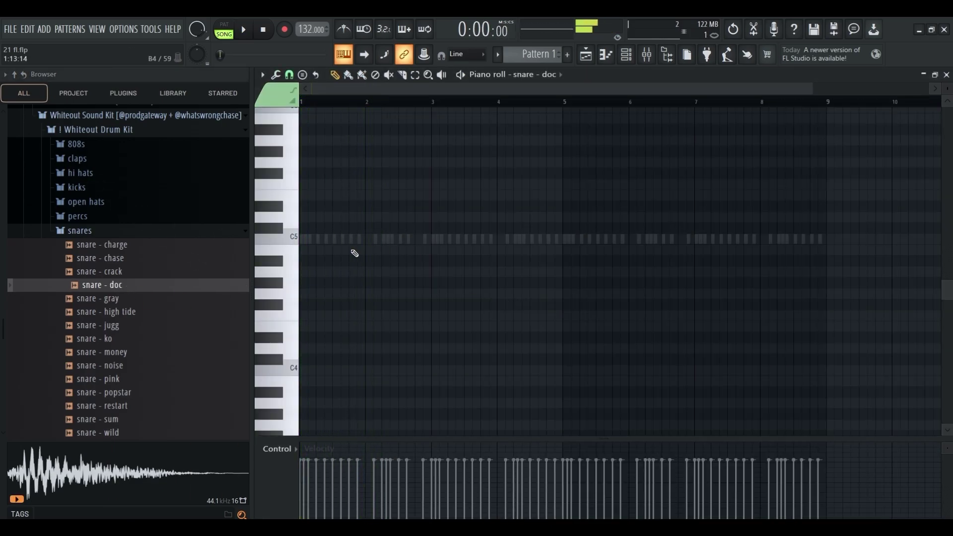
Step: Place snare - doc C5 hits at 1:15, 3:15 and 4:03, and repeat the four bars across bars 5 to 8
click(357, 240)
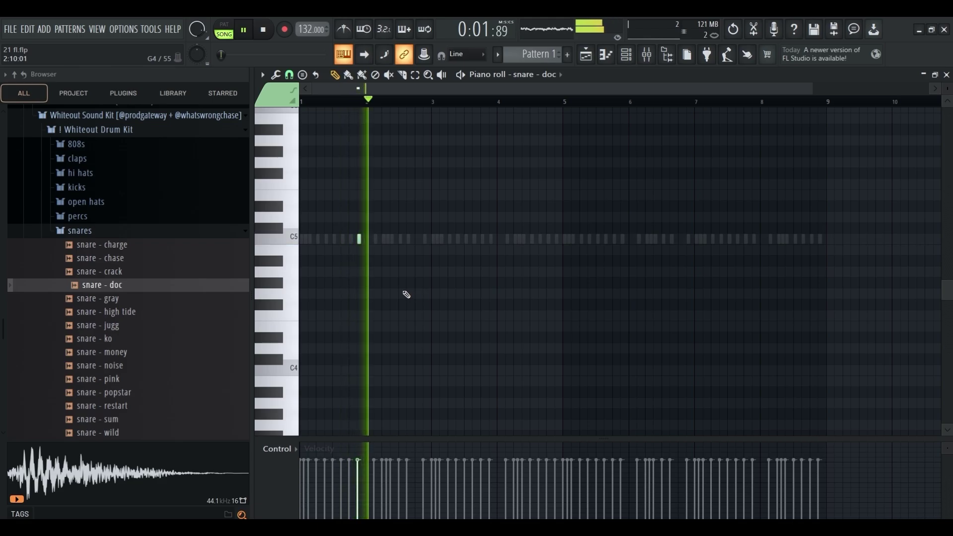
key(space)
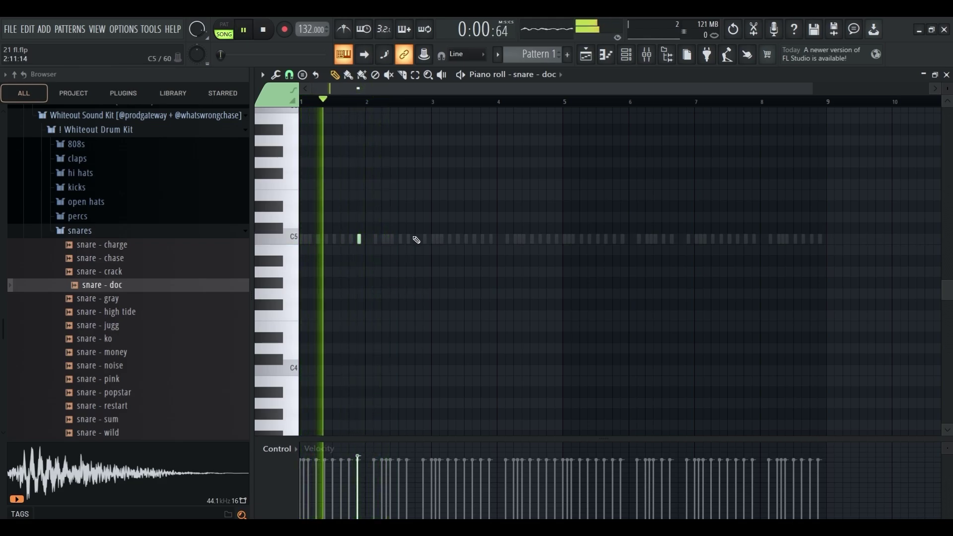
drag(435, 101, 325, 200)
click(491, 240)
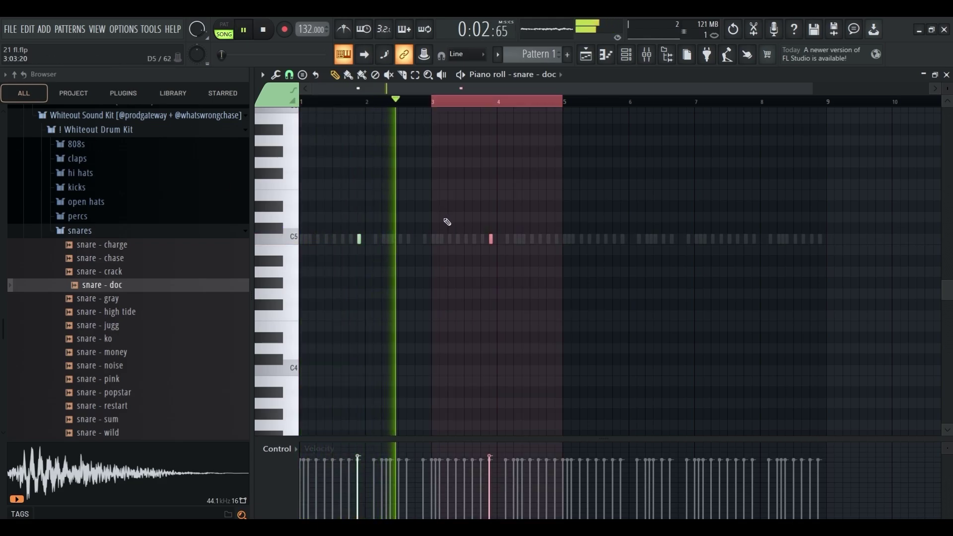
click(507, 239)
key(ctrl+b)
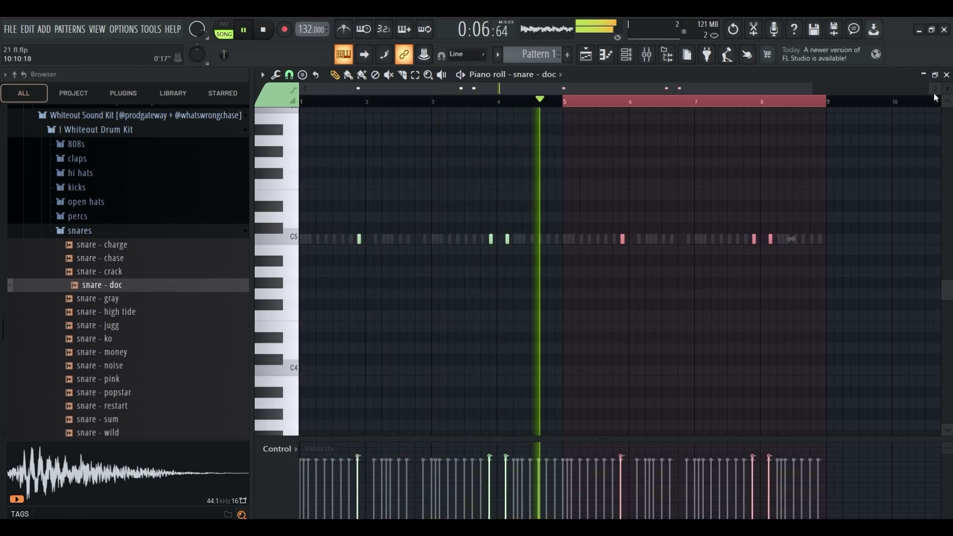
click(947, 75)
Step: Audition the snare samples from gray to money and load "snare - gray" as a new channel in the channel rack
click(130, 300)
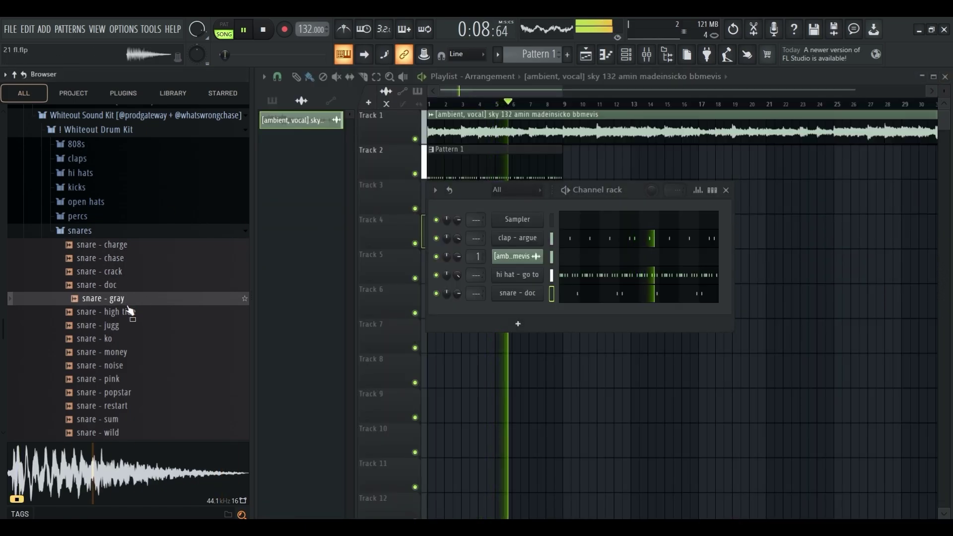
click(130, 311)
click(132, 325)
click(134, 339)
click(137, 352)
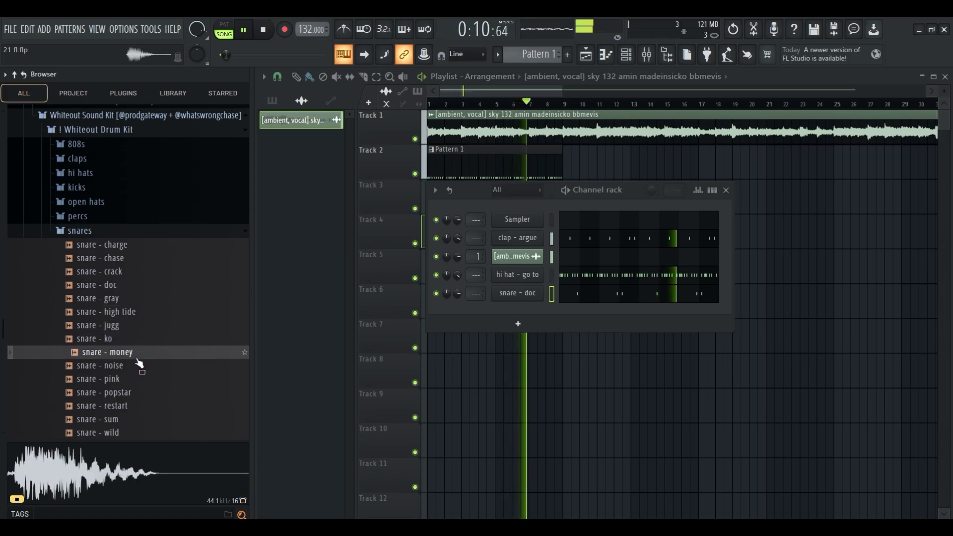
click(127, 299)
drag(484, 310, 512, 316)
Step: Place a snare - gray C5 hit at 2:05 and duplicate the two-bar part across the eight bars
click(588, 316)
key(space)
key(space)
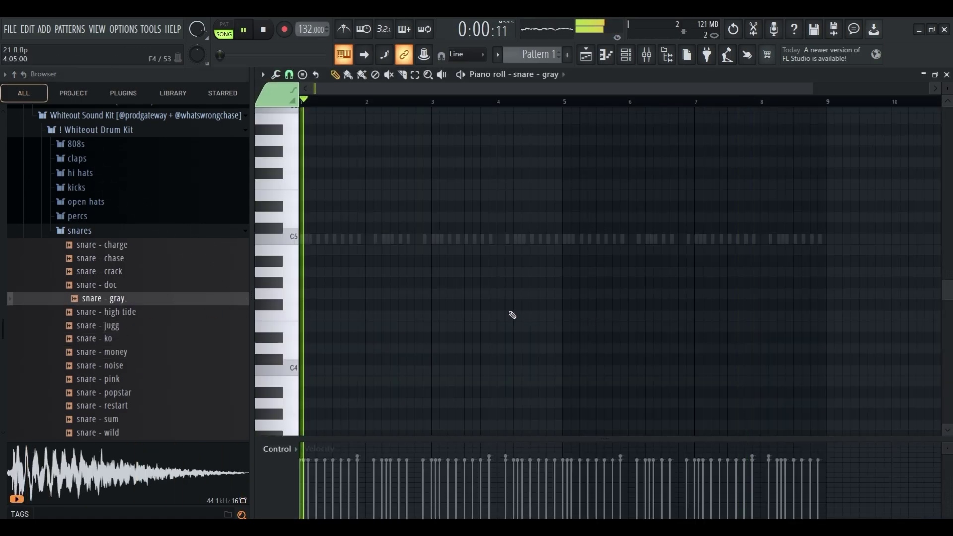
click(384, 239)
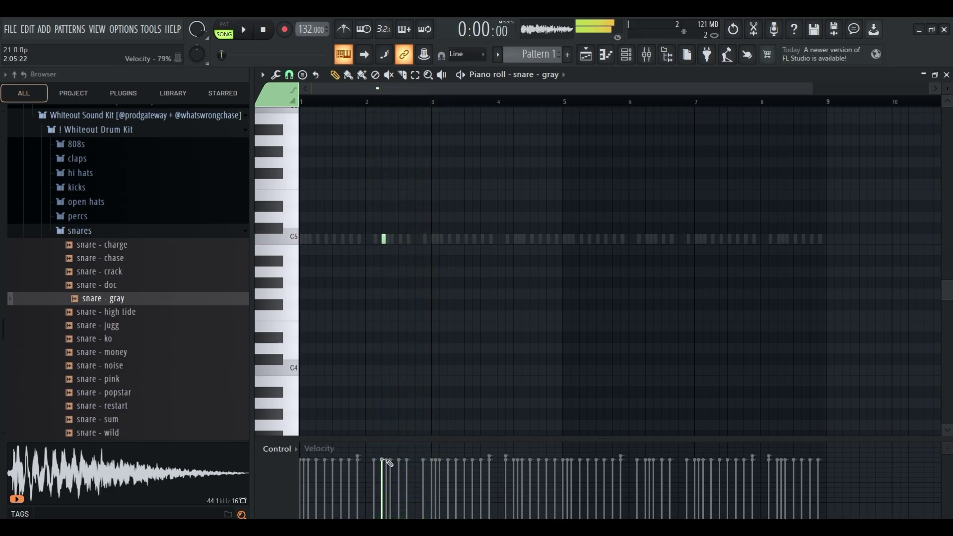
drag(436, 102, 300, 101)
key(ctrl+b)
key(ctrl+b)
key(ctrl+b)
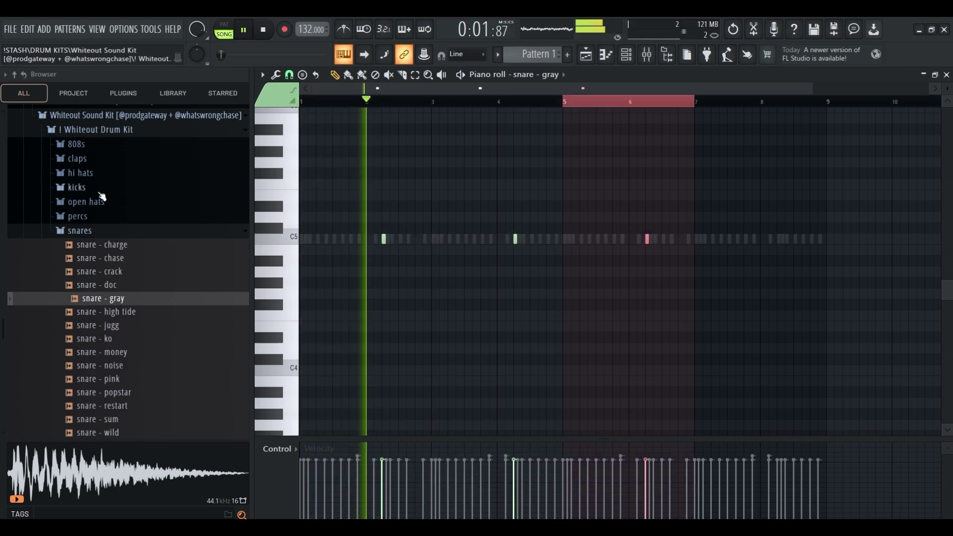
click(946, 75)
Step: Browse to the kit's open hats folder, audition "openhat - waves" and load it as a new channel
click(74, 231)
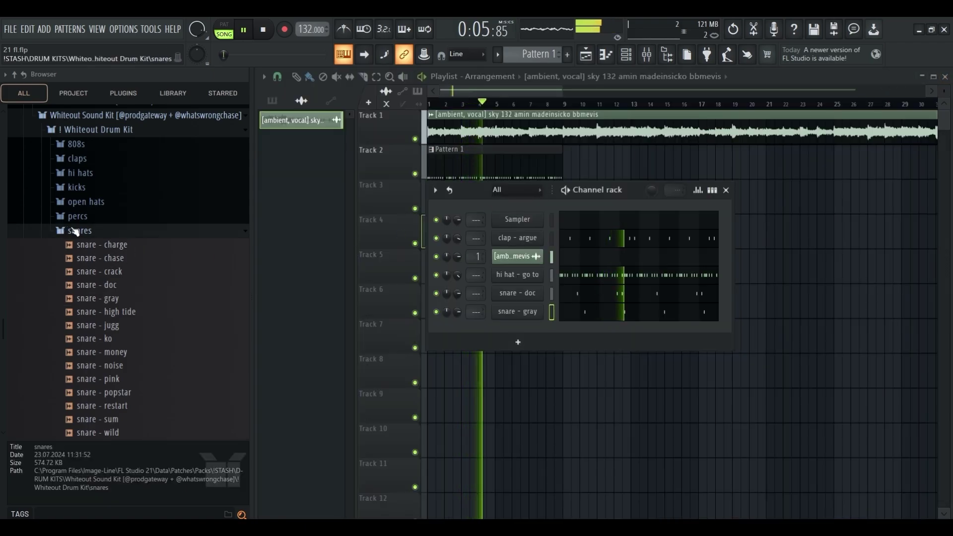
click(86, 201)
key(space)
click(121, 353)
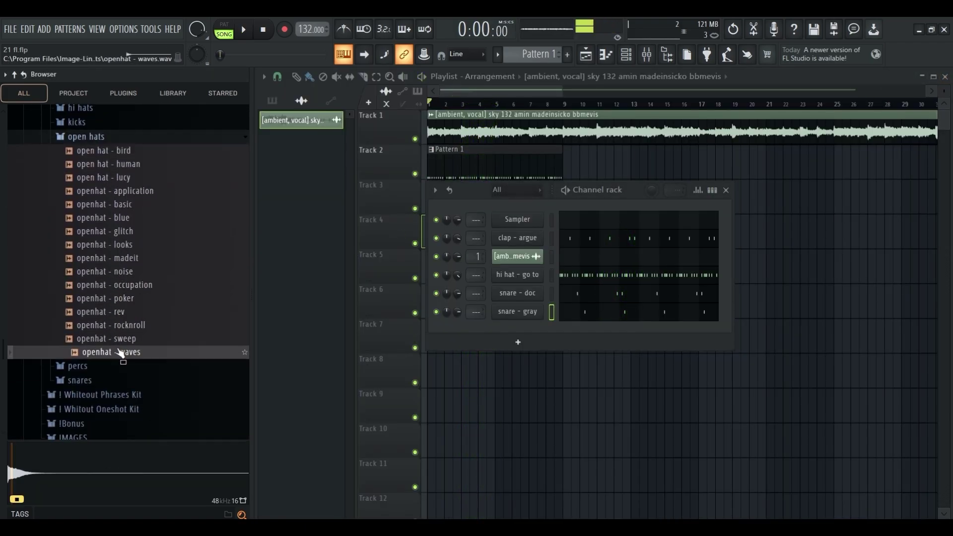
drag(481, 339, 477, 339)
key(space)
Step: Place an openhat - waves C5 hit at 1:01 and repeat the four-bar part so it also lands at 5:01
click(571, 332)
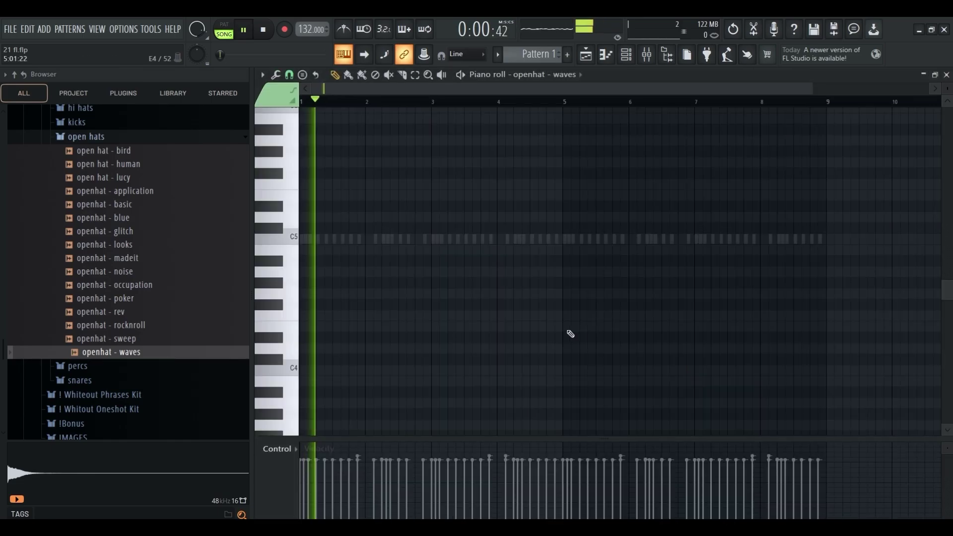
key(space)
drag(302, 249, 278, 243)
key(space)
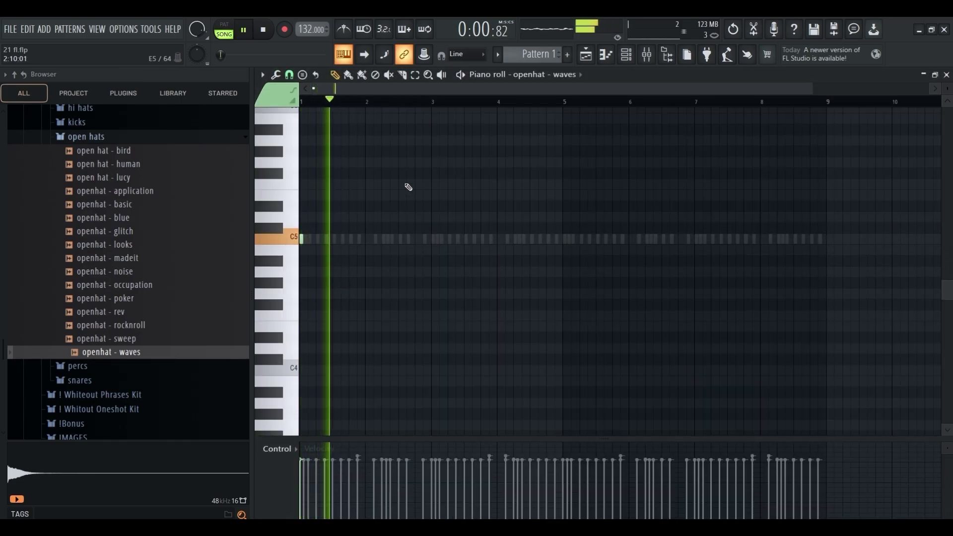
right_click(433, 103)
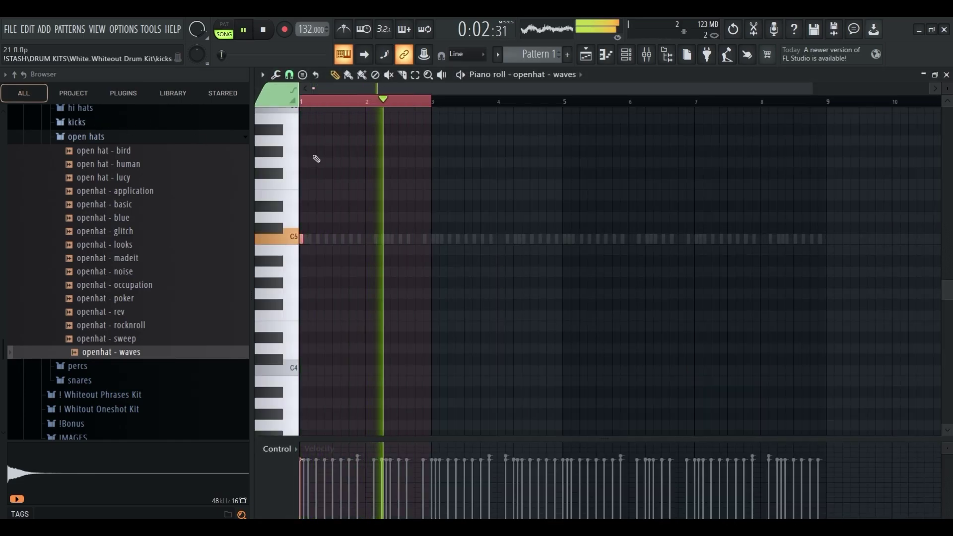
right_click(565, 105)
key(ctrl+b)
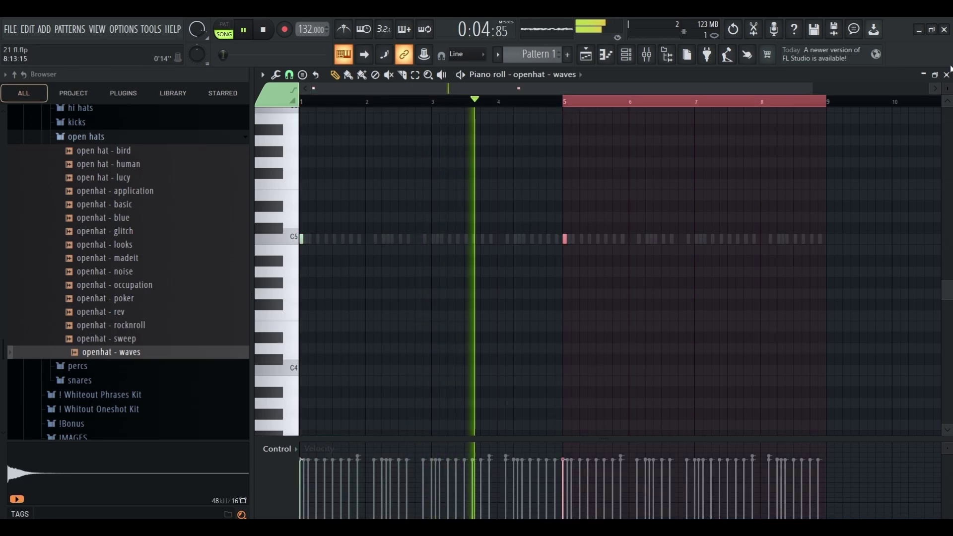
key(Escape)
Step: Browse to the kit's percs folder, audition "perc - akimbo" and load it as a new channel
click(178, 139)
scroll(142, 187, up, 2)
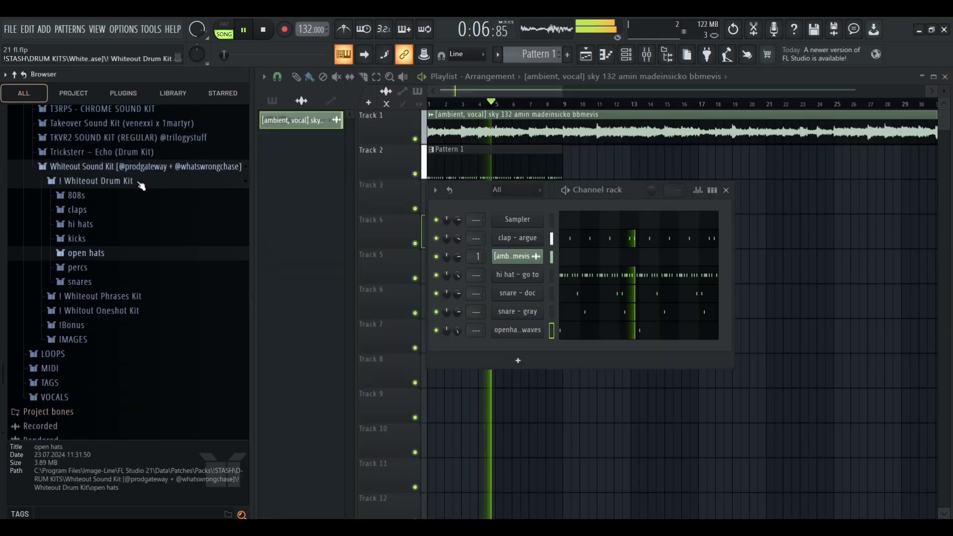
click(89, 269)
click(123, 247)
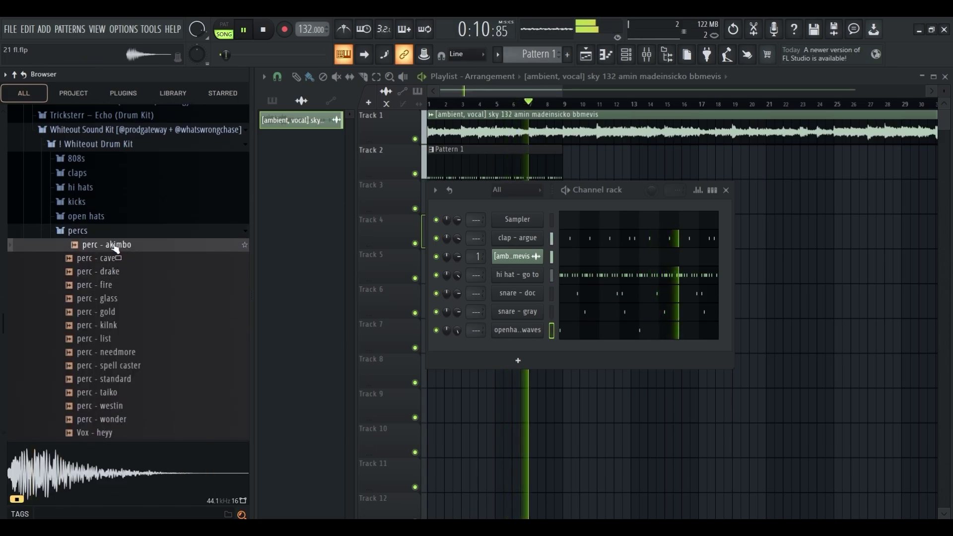
drag(115, 248, 512, 359)
Step: Place perc - akimbo C5 hits at 1:03 and 3:03, and repeat the part across the eight bars
click(606, 349)
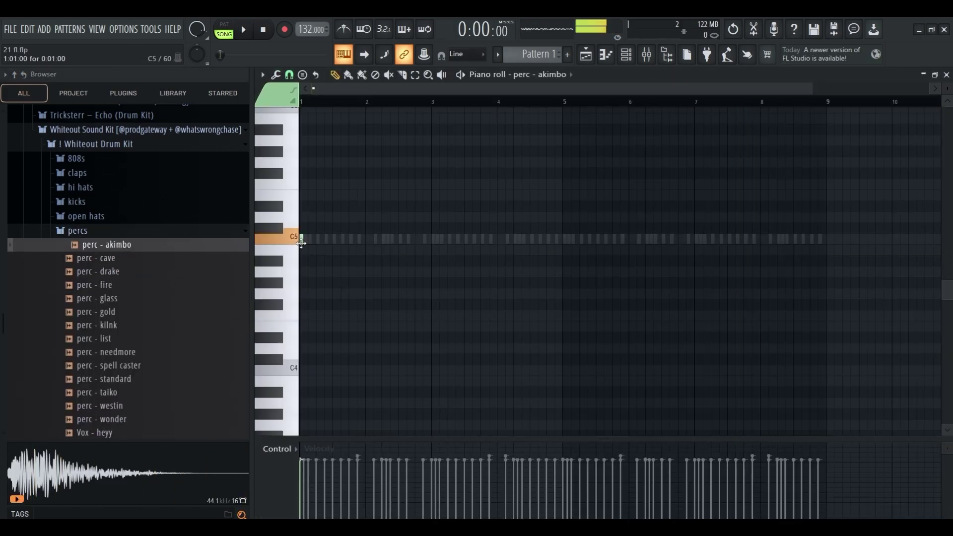
key(space)
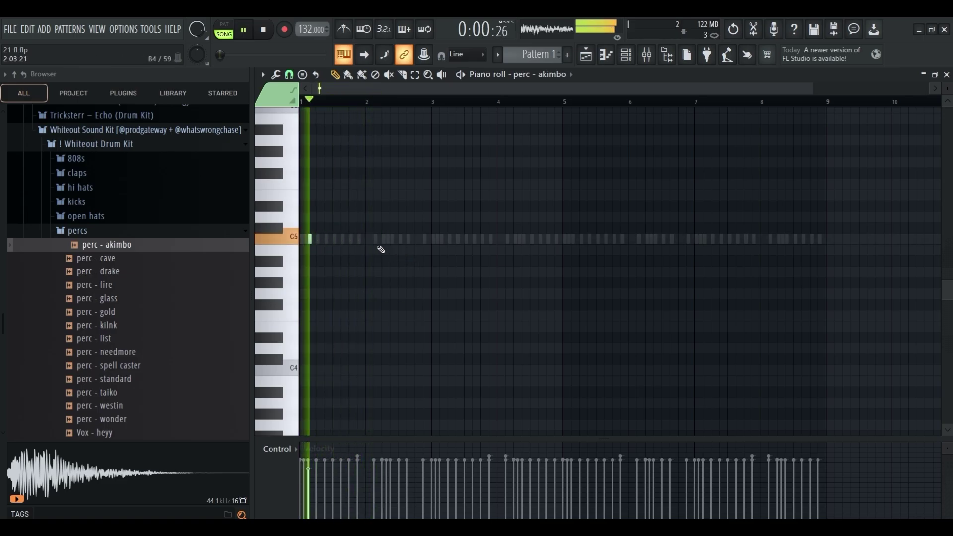
click(392, 239)
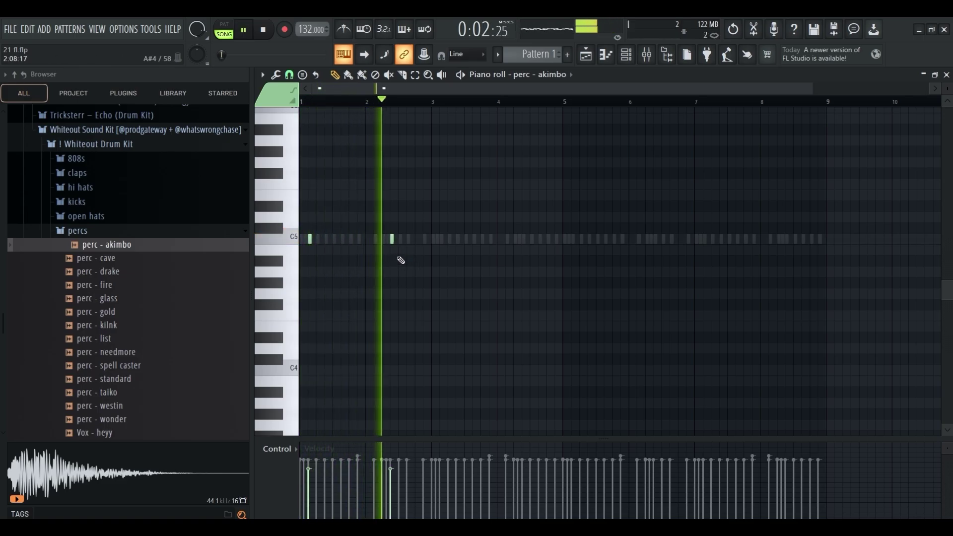
right_click(392, 239)
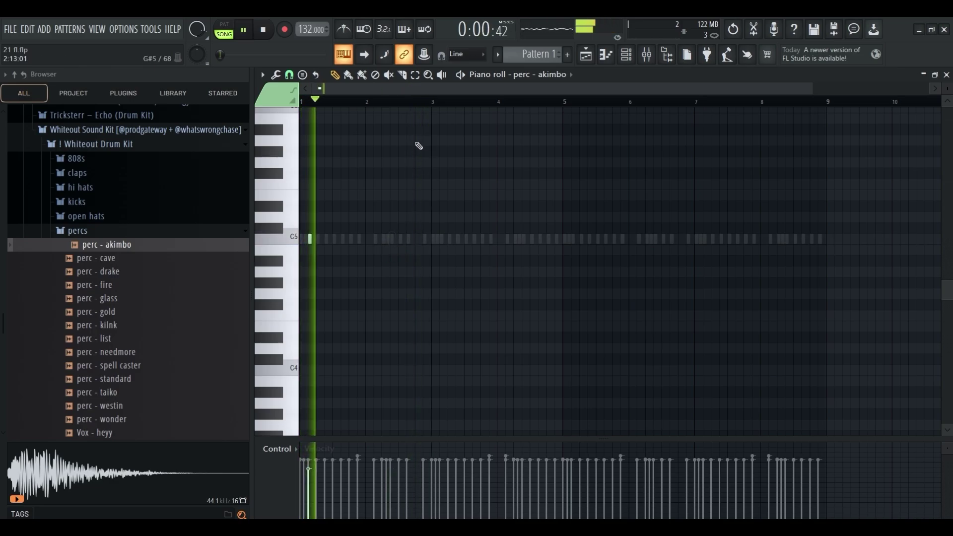
drag(437, 102, 558, 103)
click(441, 239)
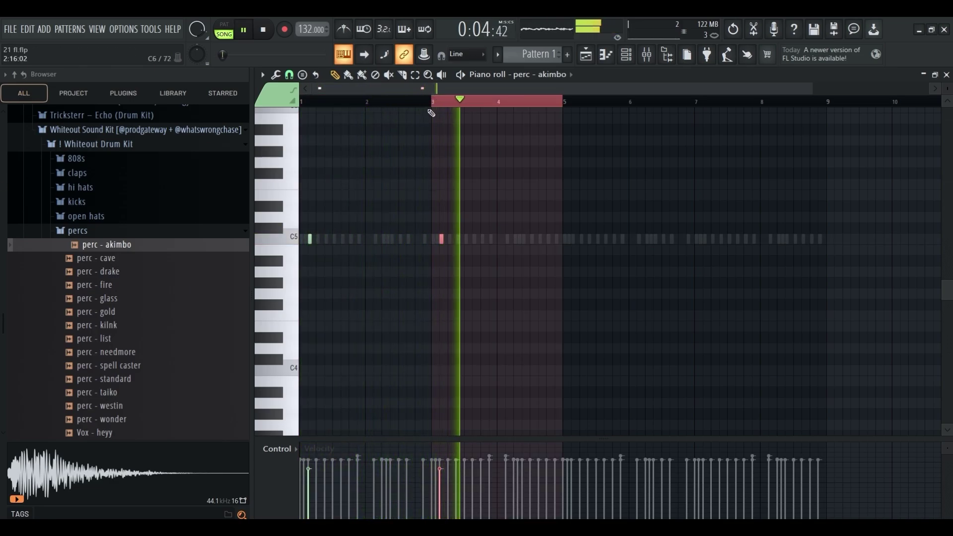
drag(432, 103, 70, 149)
key(ctrl+b)
click(946, 75)
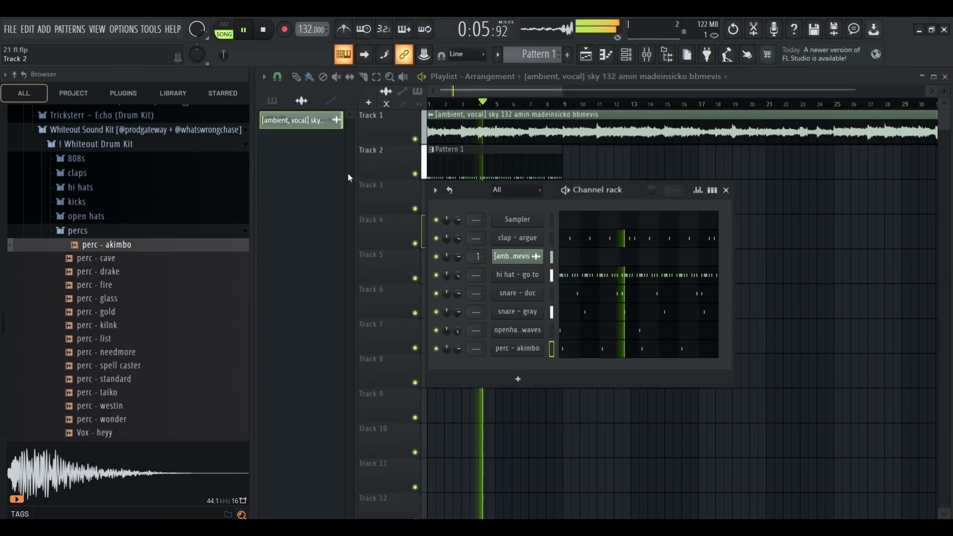
Step: Browse to the kit's 808s folder, audition several samples and load "808 - wish" as a new channel
click(139, 232)
click(84, 160)
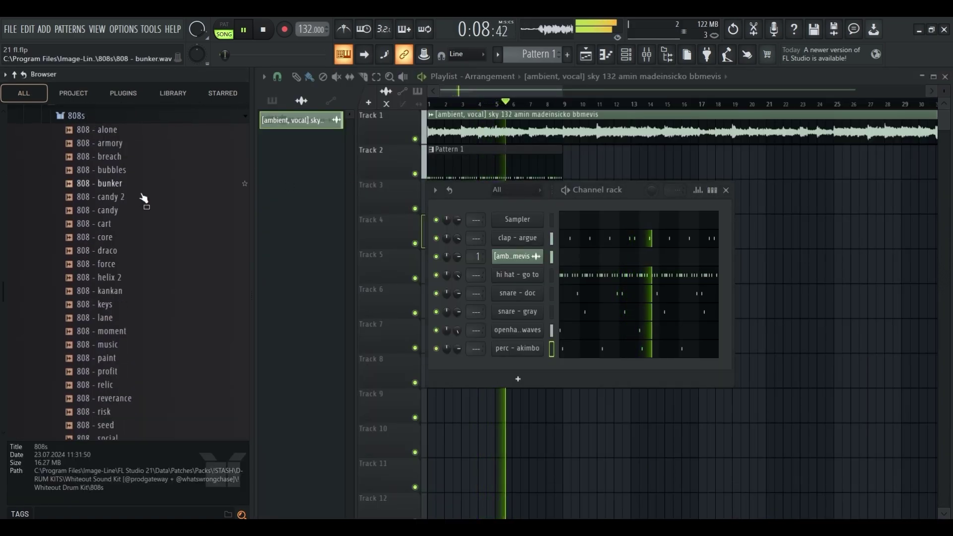
scroll(139, 198, down, 2)
key(space)
click(129, 211)
click(133, 225)
click(125, 250)
scroll(125, 249, up, 4)
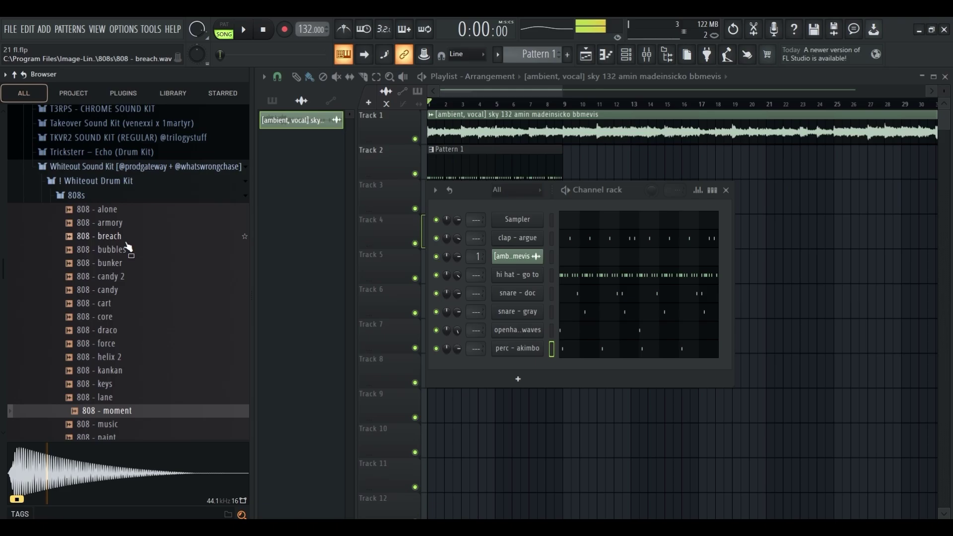
click(127, 250)
scroll(128, 259, down, 6)
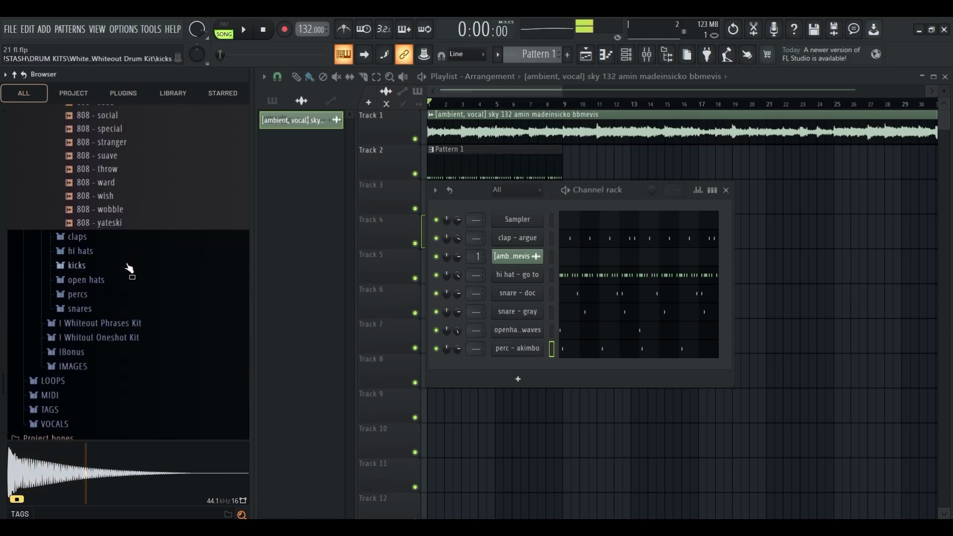
click(126, 289)
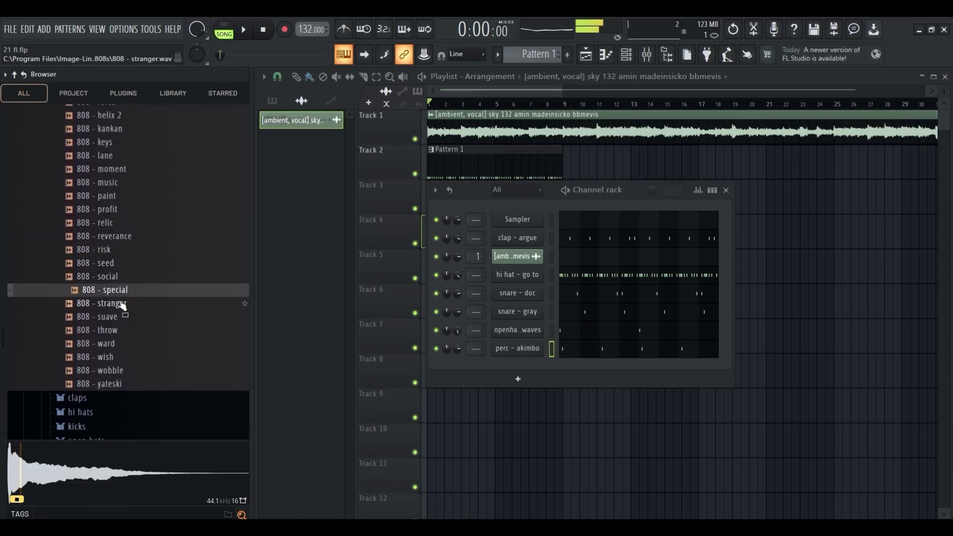
click(114, 361)
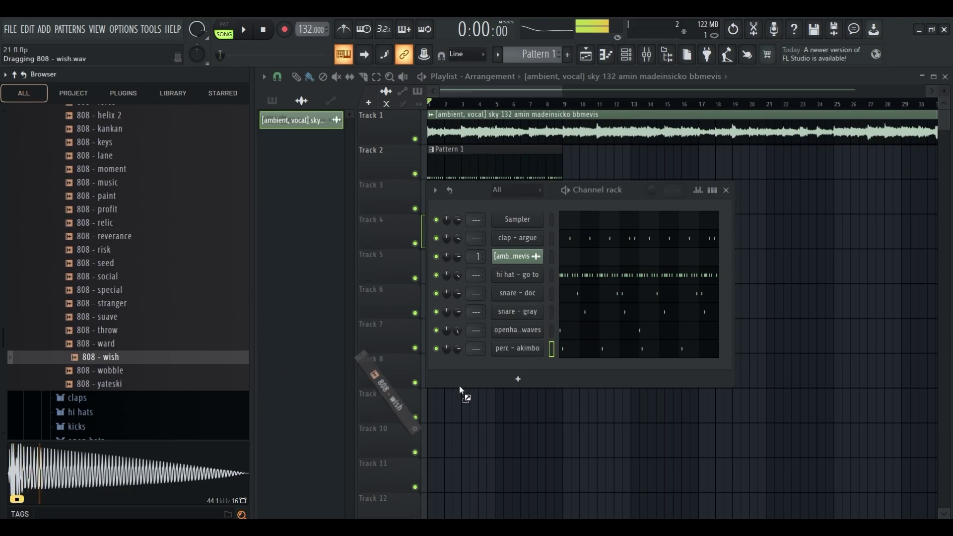
drag(459, 386, 471, 375)
Step: Place an 808 - wish A5 note at 1:01 lasting 12 steps and raise its velocity
key(F7)
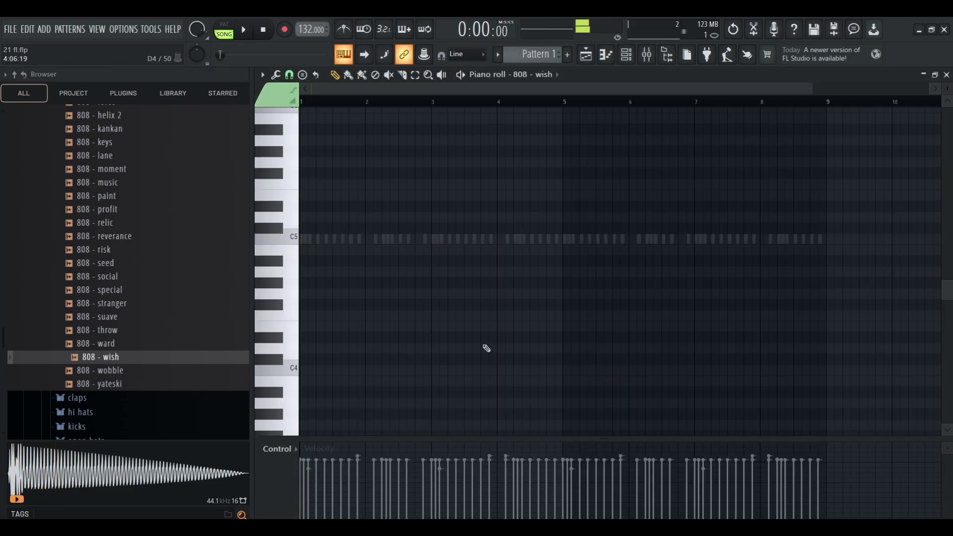
scroll(388, 311, up, 3)
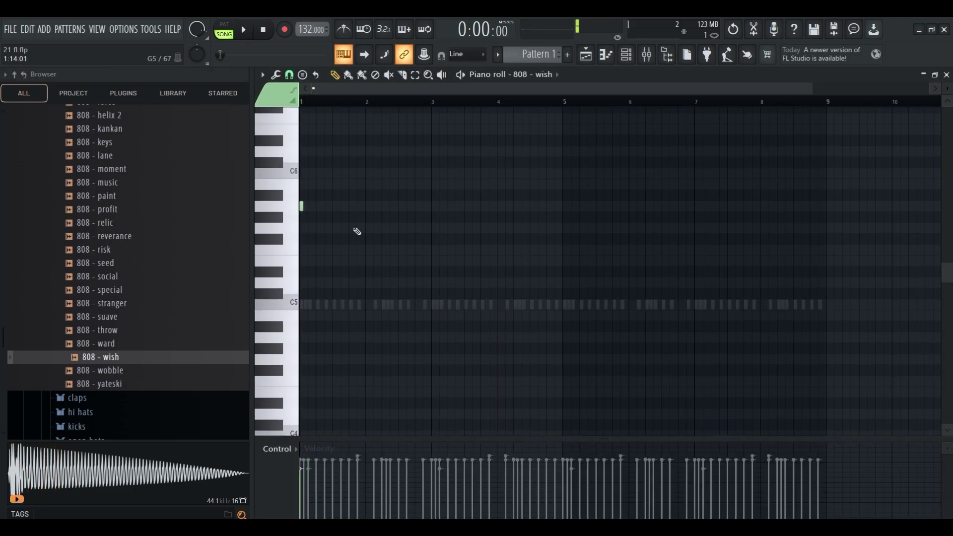
key(ctrl+l)
key(space)
key(space)
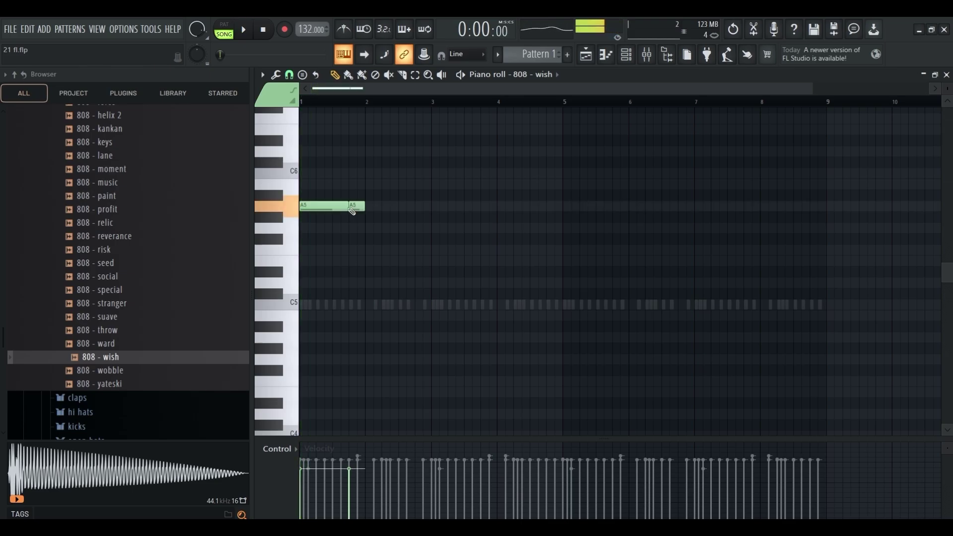
right_click(352, 207)
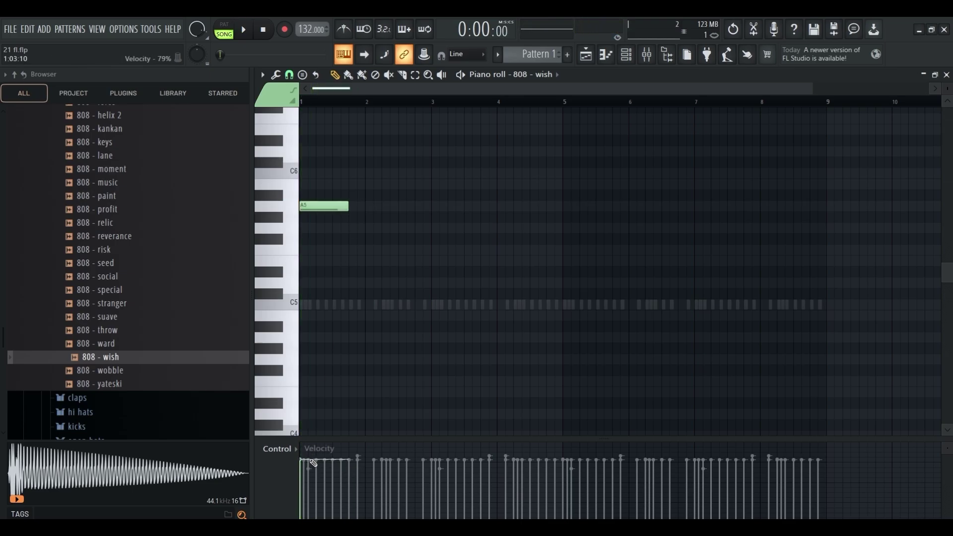
key(space)
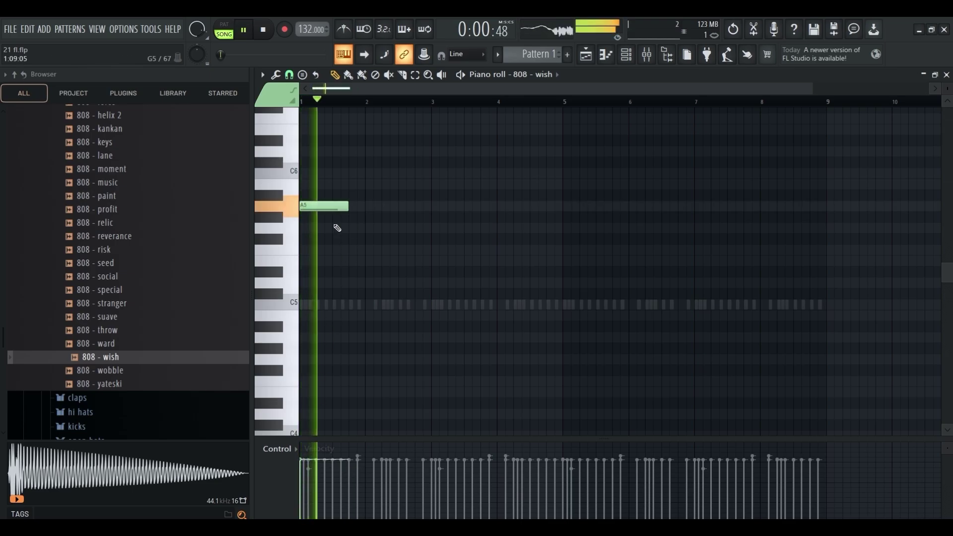
key(space)
Step: Add a second A5 note from 2:05 to the start of bar 3 and extend the first note to meet it
click(384, 208)
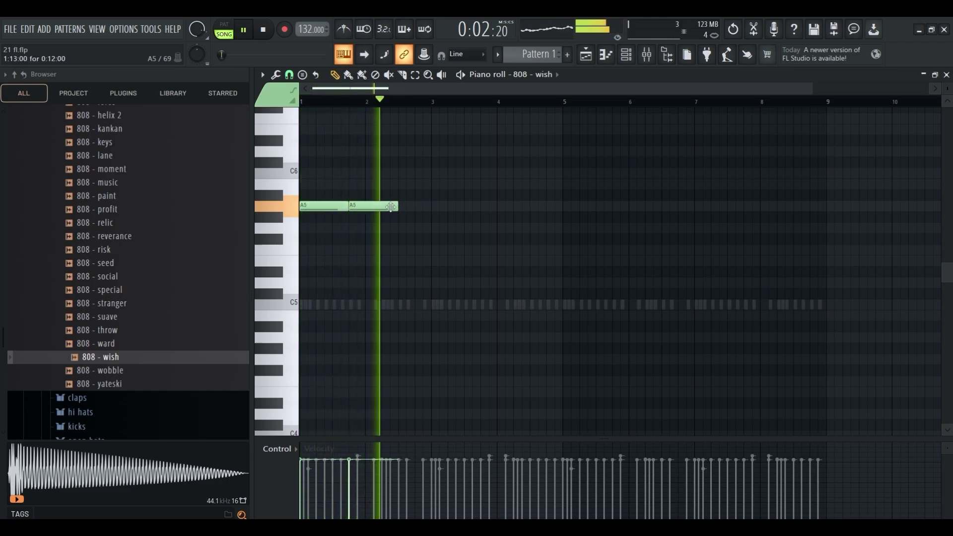
drag(389, 206, 422, 207)
drag(347, 206, 381, 206)
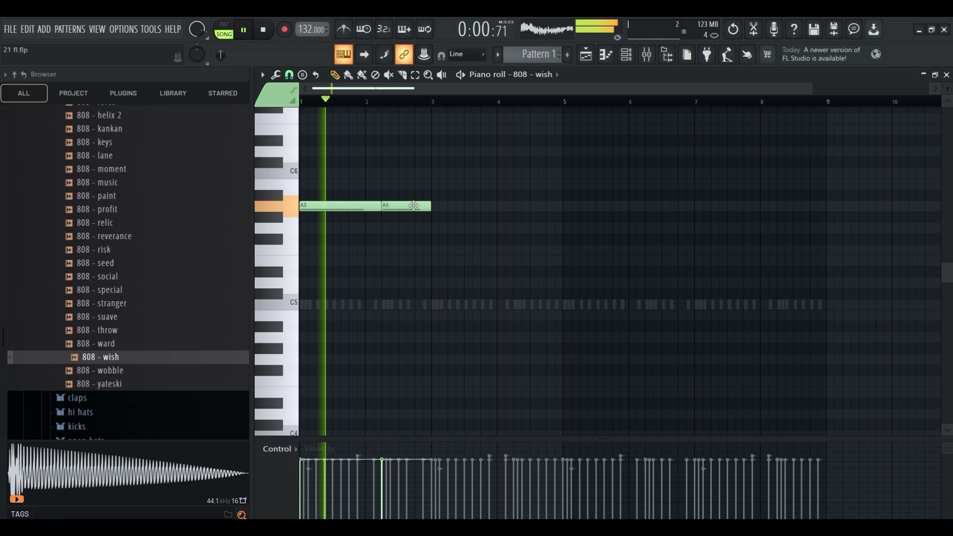
Step: Place short C#5 notes at 3:01, 3:07 and 3:13 and a short E5 note at 4:05
click(435, 293)
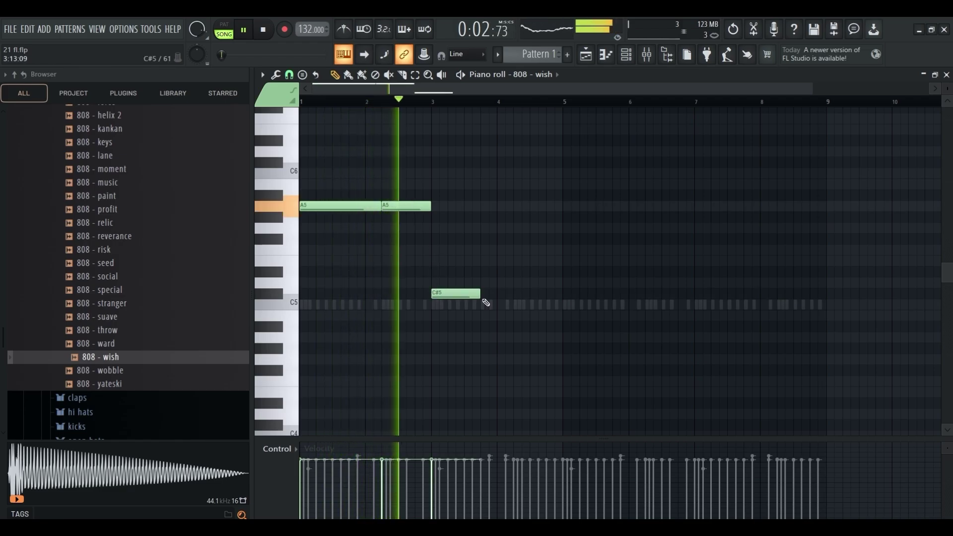
drag(479, 294, 447, 294)
click(458, 293)
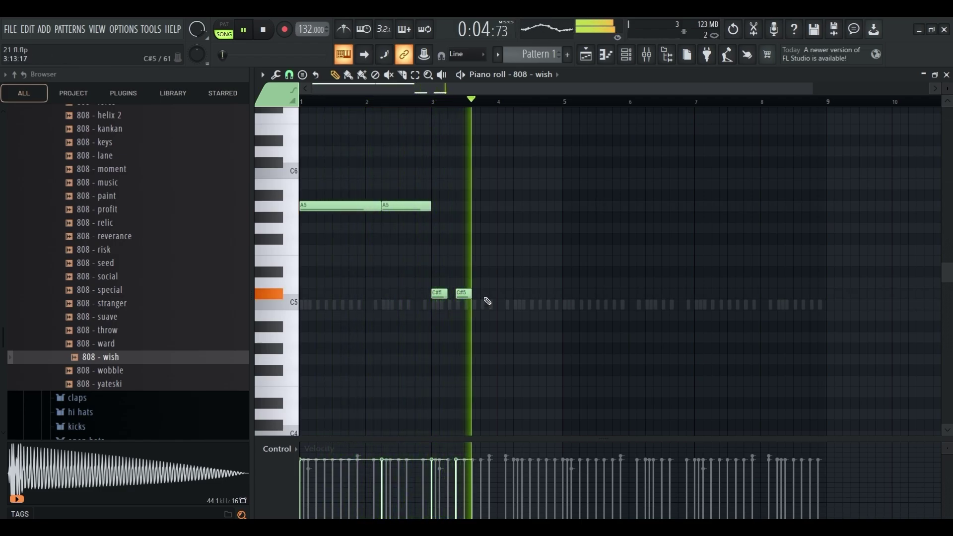
click(483, 293)
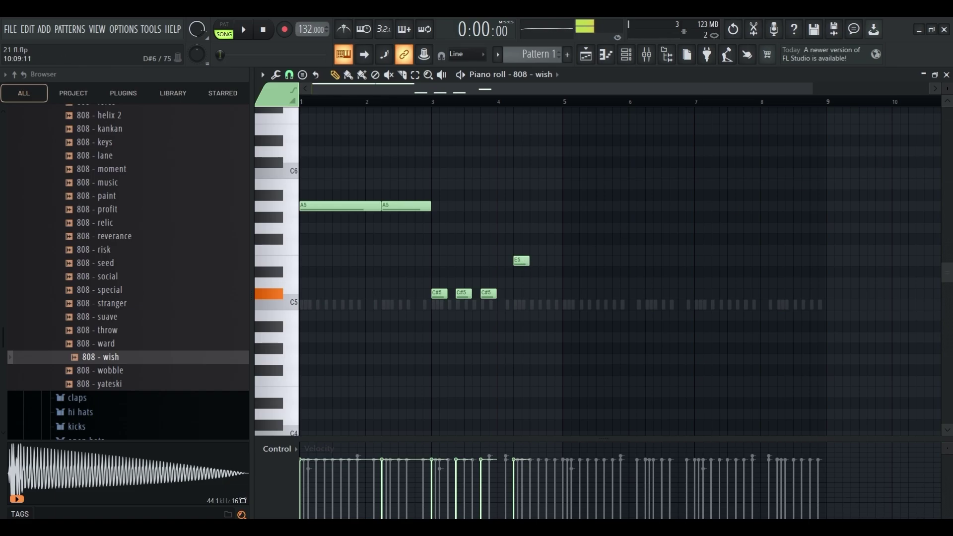
Step: Enable the 808 - wish channel's volume envelope with full hold, no decay and 0% sustain
click(947, 74)
click(531, 366)
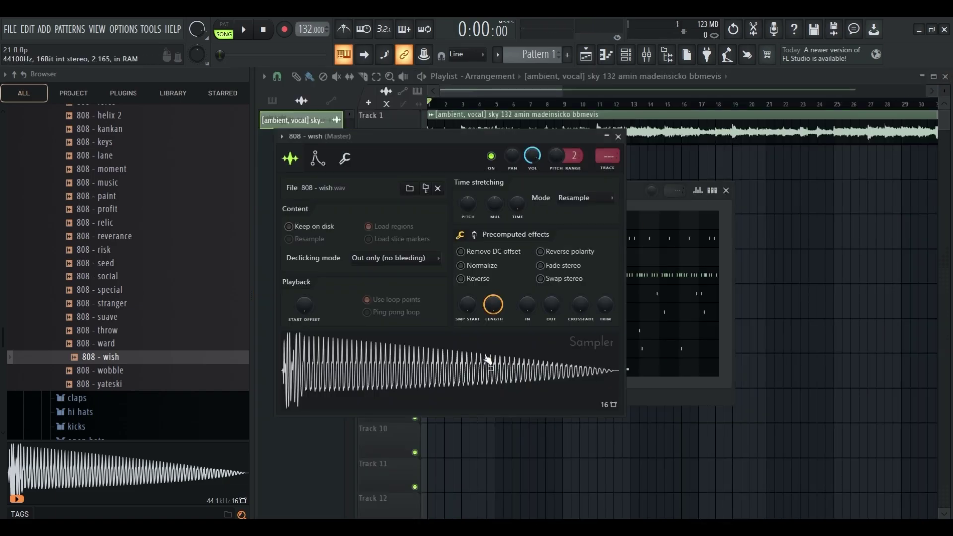
click(321, 161)
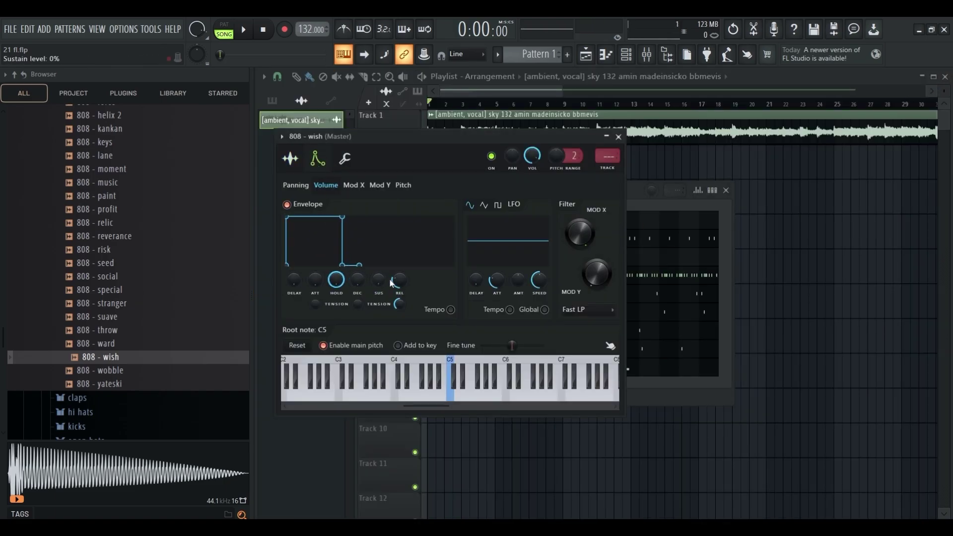
click(619, 137)
Step: Lengthen the C#5 and E5 notes to close the gaps up to bar 5, and repeat the four-bar 808 line across eight bars
click(591, 370)
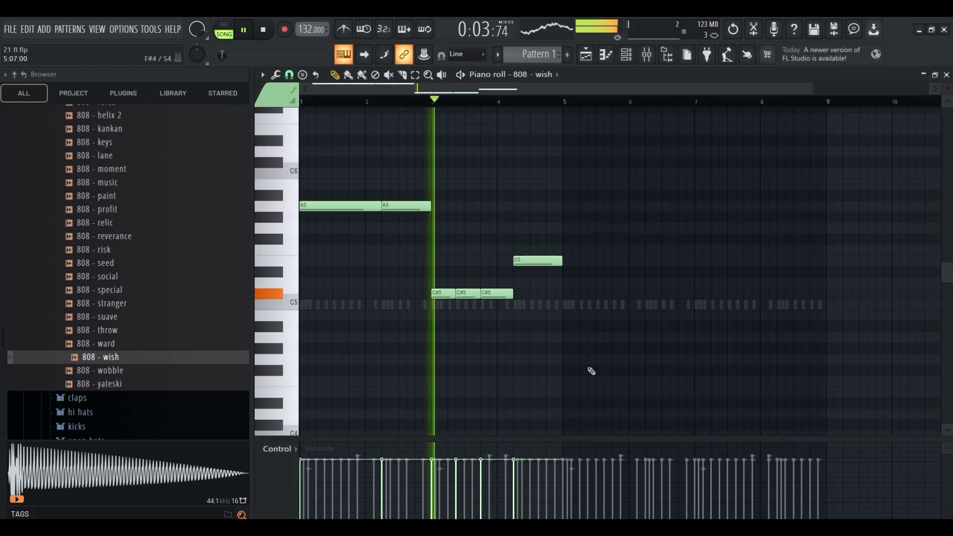
click(610, 361)
right_click(614, 361)
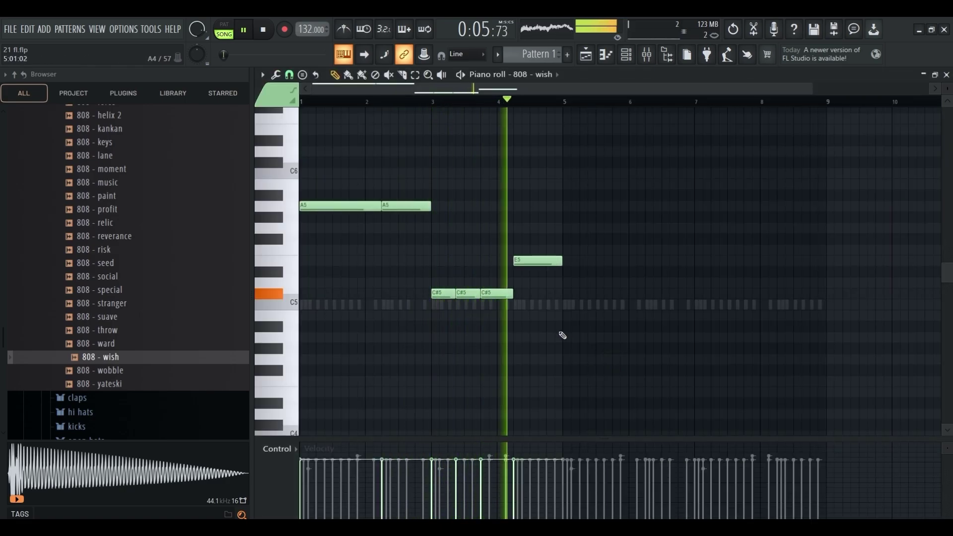
key(space)
drag(567, 102, 1, 110)
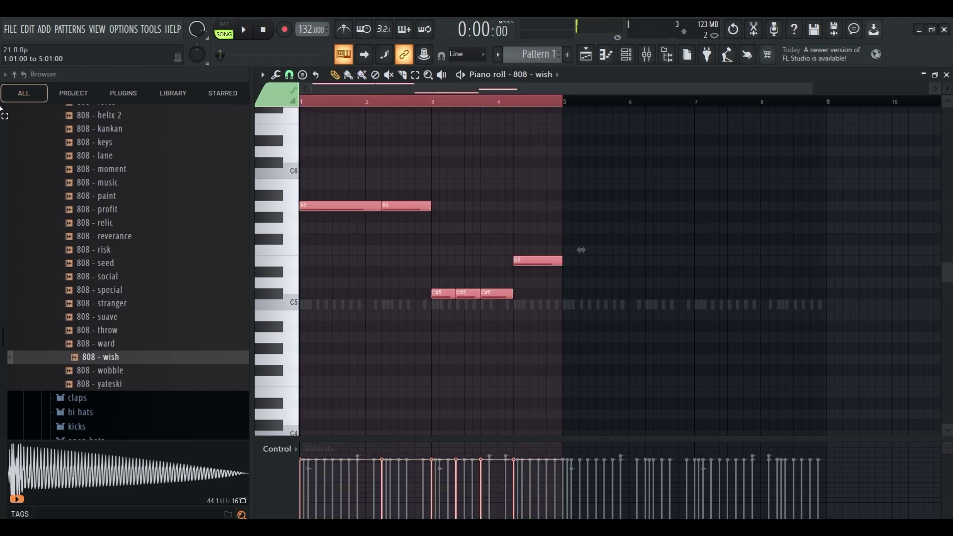
key(ctrl+b)
key(space)
click(947, 75)
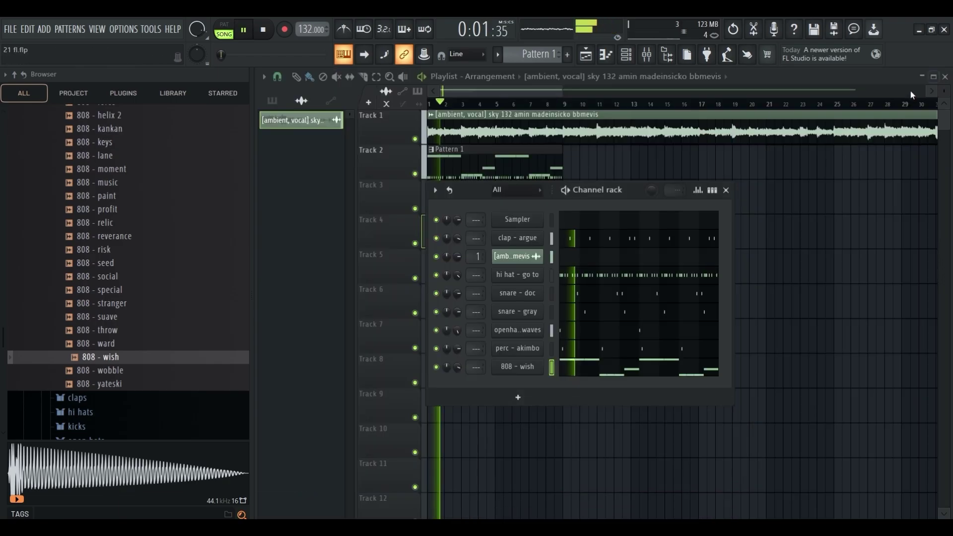
Step: Collapse the 808s, Whiteout Sound Kit, DRUM KITS and !STASH folders in the browser
scroll(151, 274, up, 6)
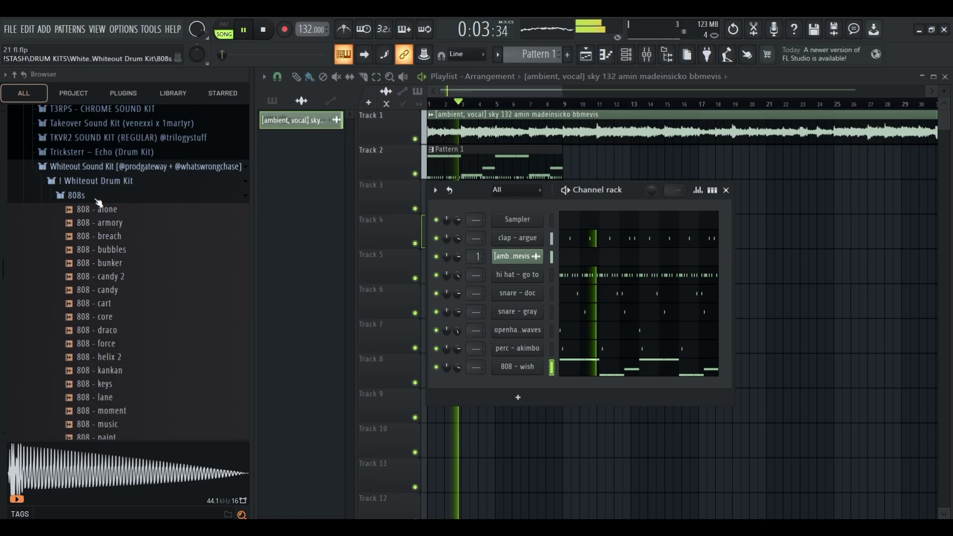
click(96, 198)
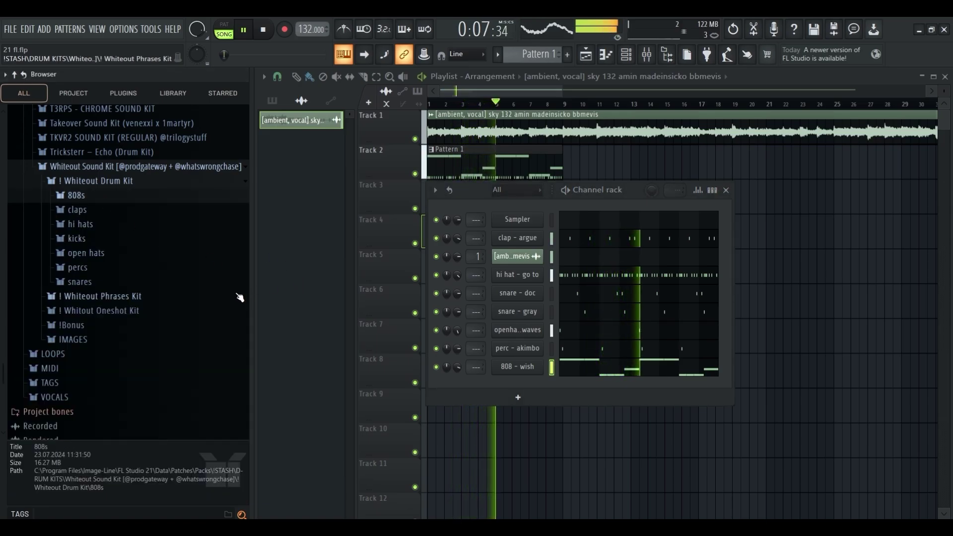
scroll(167, 258, up, 6)
click(168, 258)
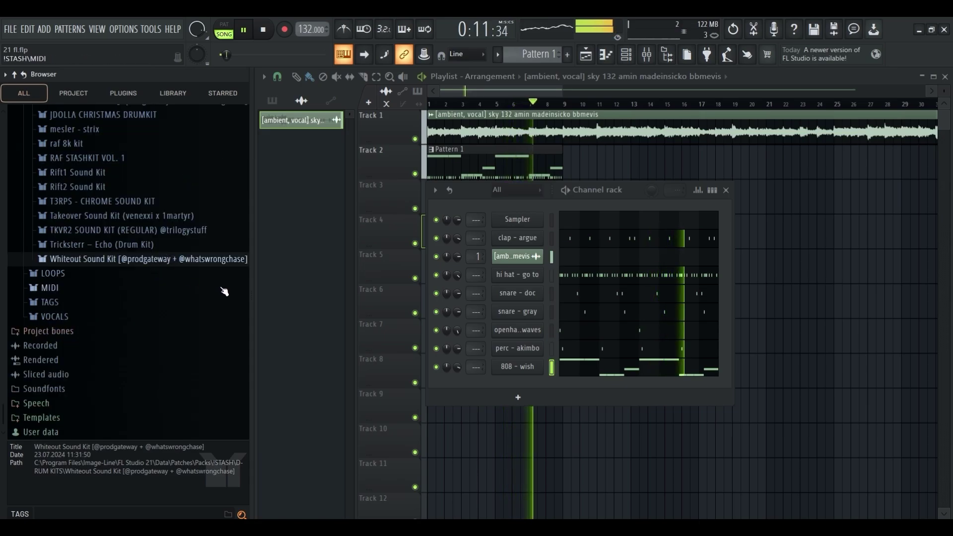
scroll(195, 290, up, 5)
click(57, 148)
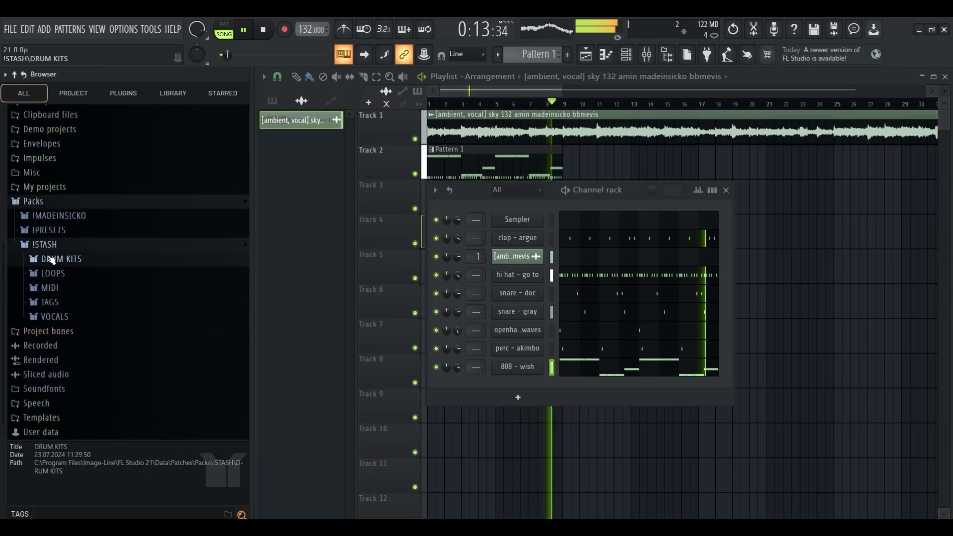
click(48, 245)
click(806, 301)
right_click(828, 299)
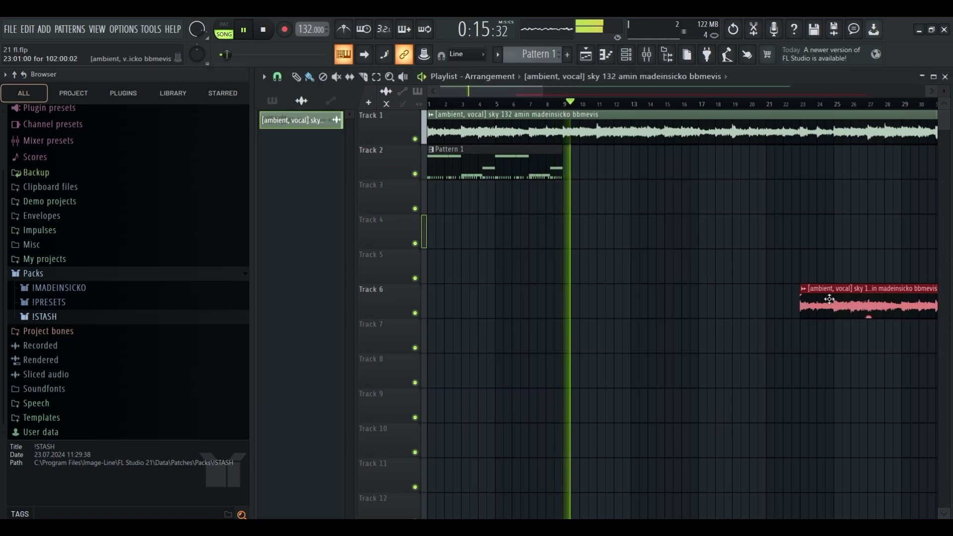
key(space)
Step: Split Pattern 1 by channel and delete the original eight-bar pattern clip from Track 2 of the playlist
click(499, 57)
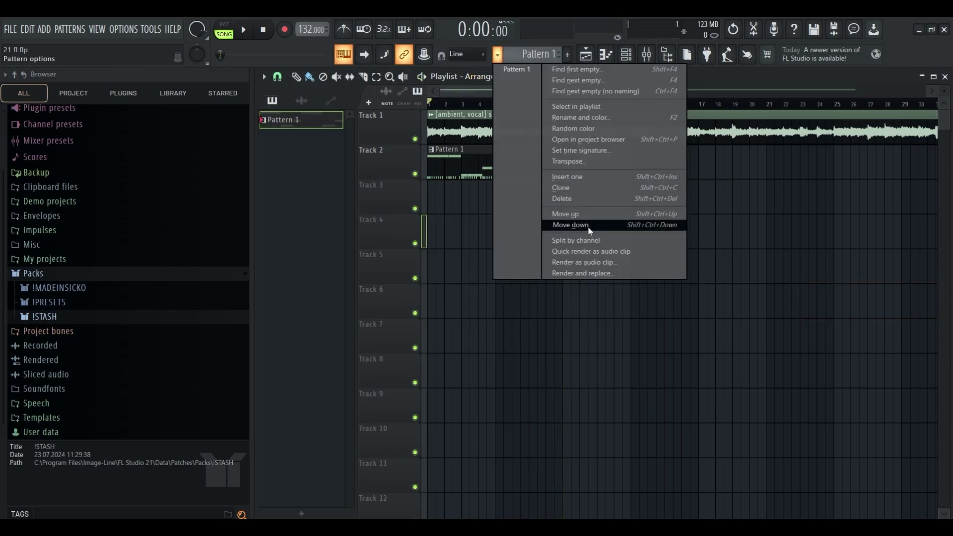
click(576, 241)
click(376, 78)
click(450, 139)
click(452, 154)
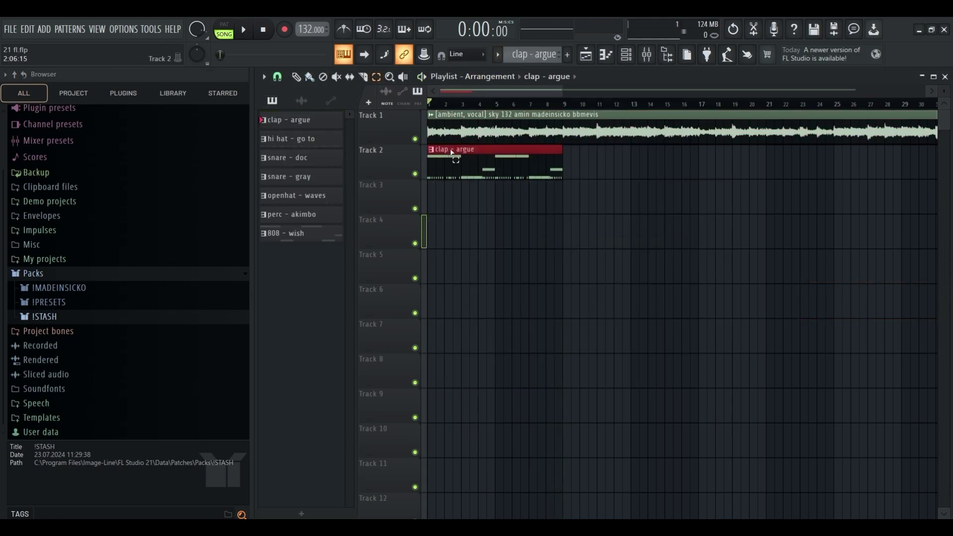
key(Delete)
key(space)
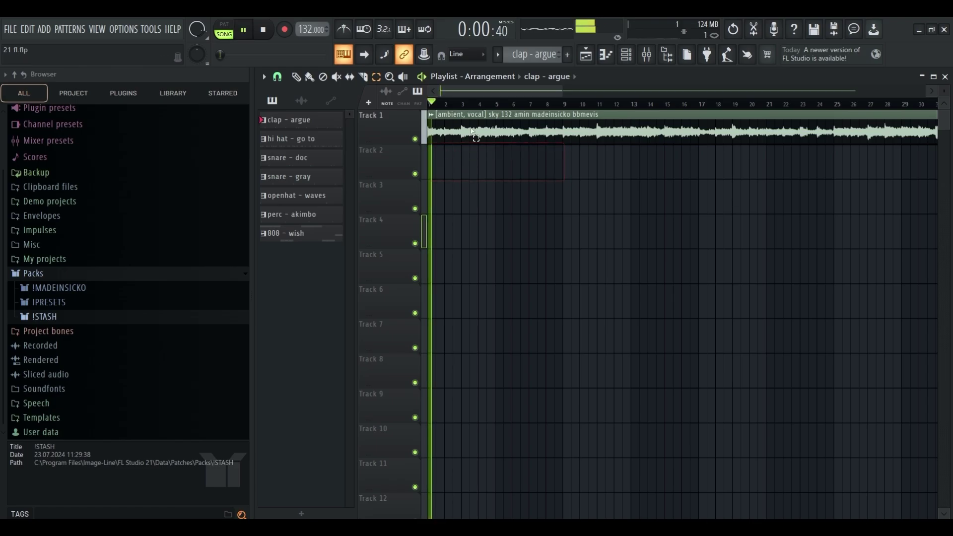
Step: Place the seven per-channel patterns on Tracks 3–9 from bar 1 and extend the openhat and perc clips to eight bars
shift+click(311, 126)
shift+click(307, 234)
drag(314, 217, 431, 183)
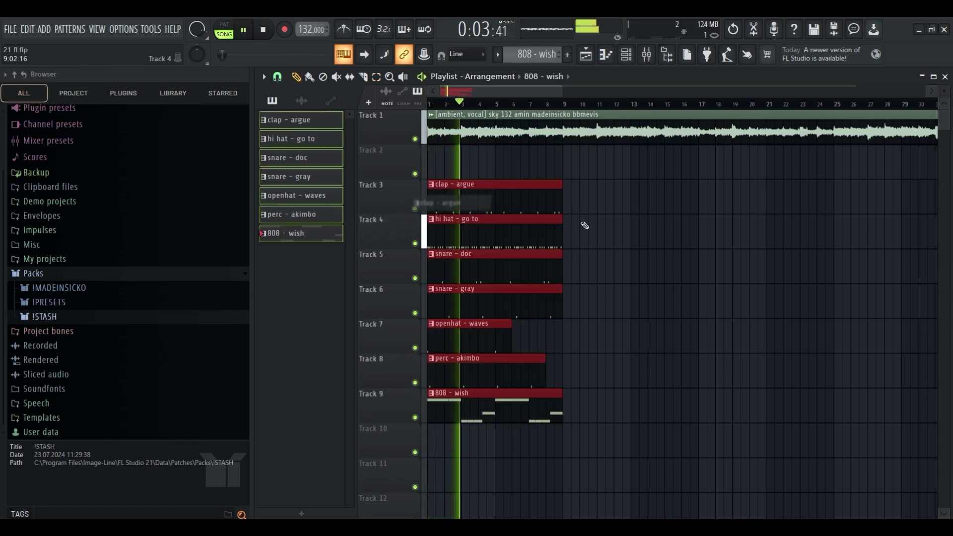
double_click(619, 232)
click(947, 75)
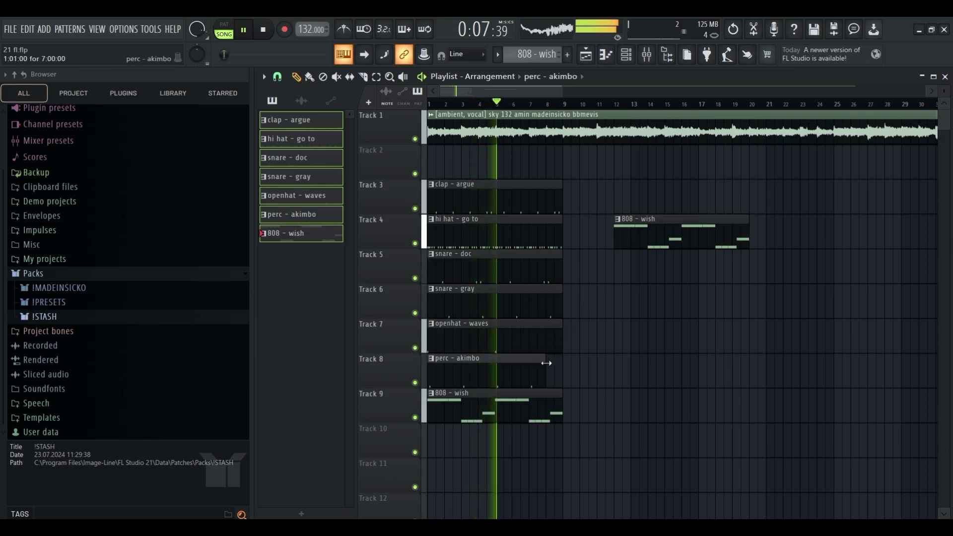
right_click(643, 247)
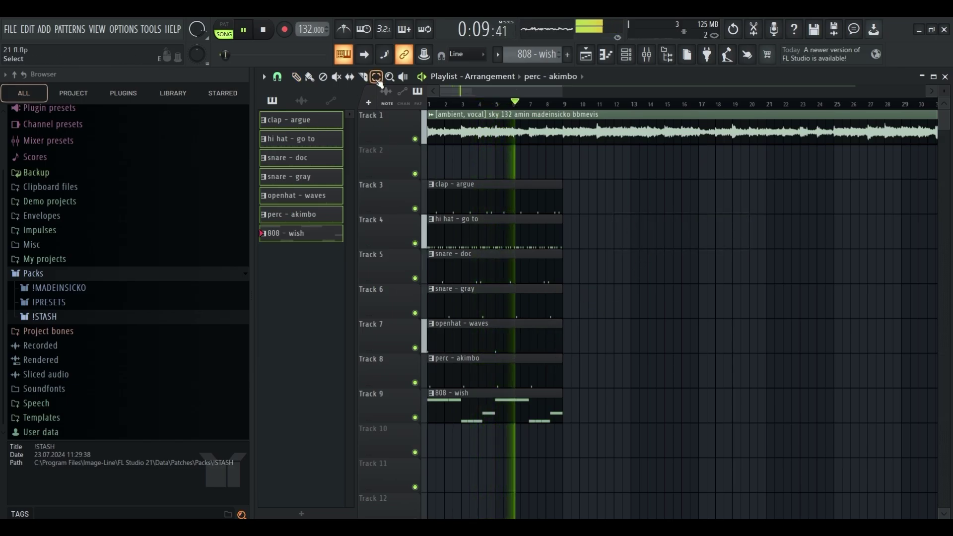
Step: Repeat the eight-bar block of clips on Tracks 3–9 three more times, up to bar 33
drag(566, 89, 723, 102)
key(ctrl+b)
key(ctrl+b)
key(ctrl+b)
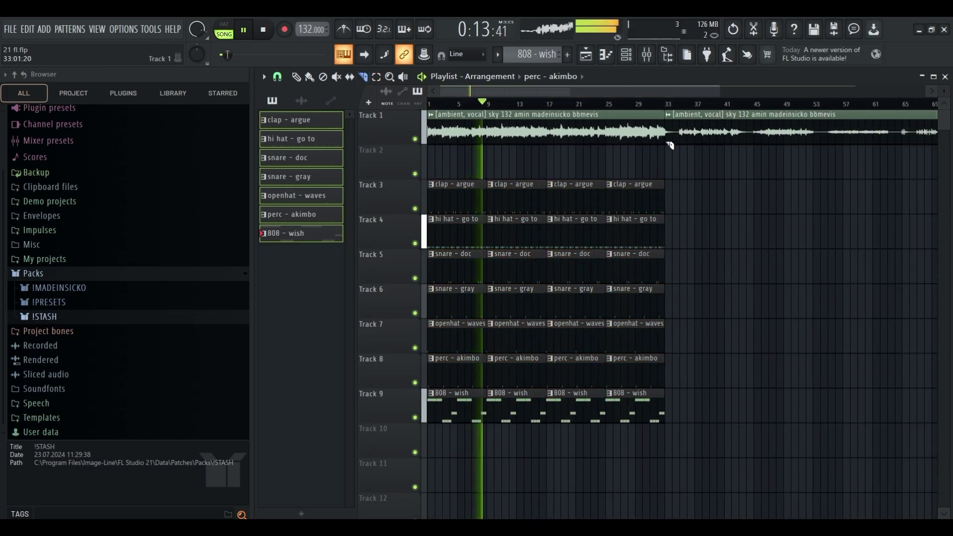
Step: Audition the vocal loop past bar 33 and slice its Track 1 clip at bars 33, 35, 43 and 95
click(684, 103)
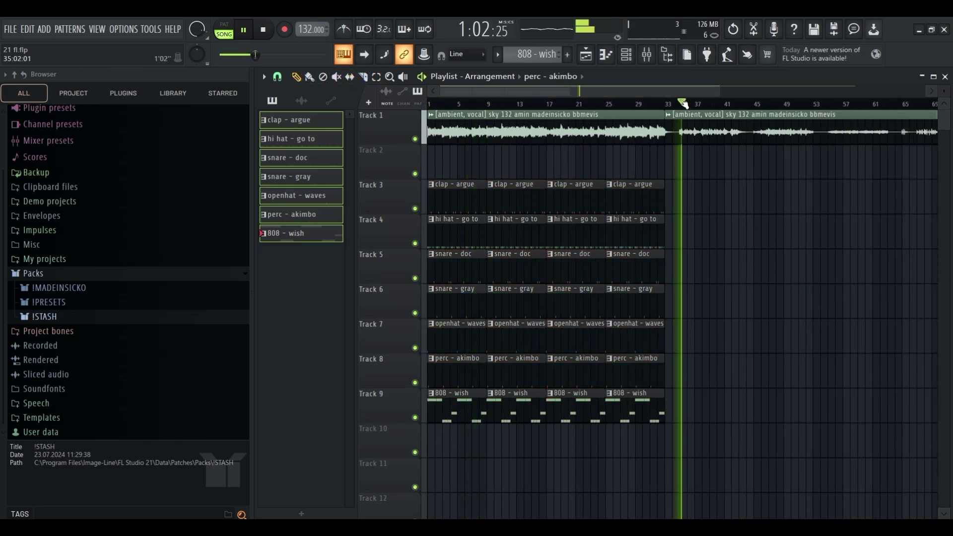
drag(700, 95, 749, 94)
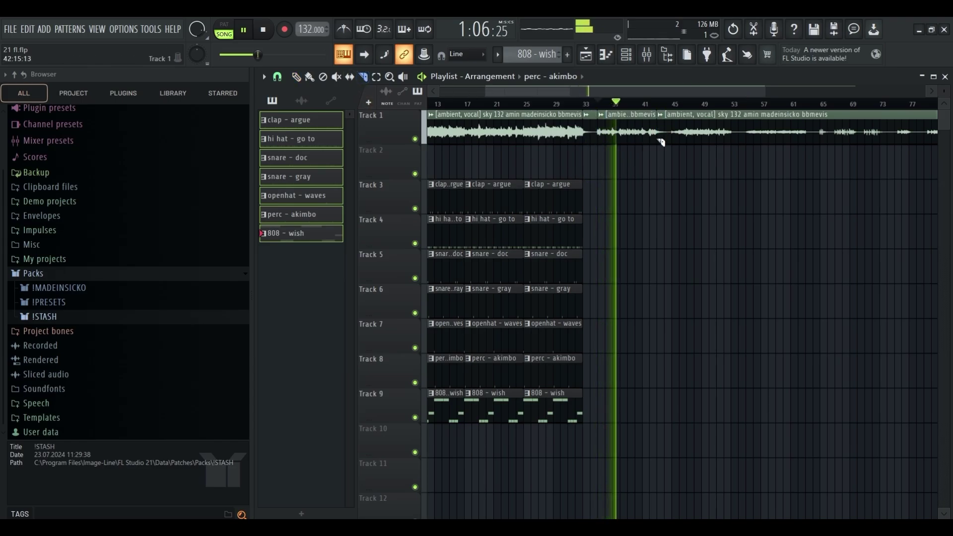
click(674, 104)
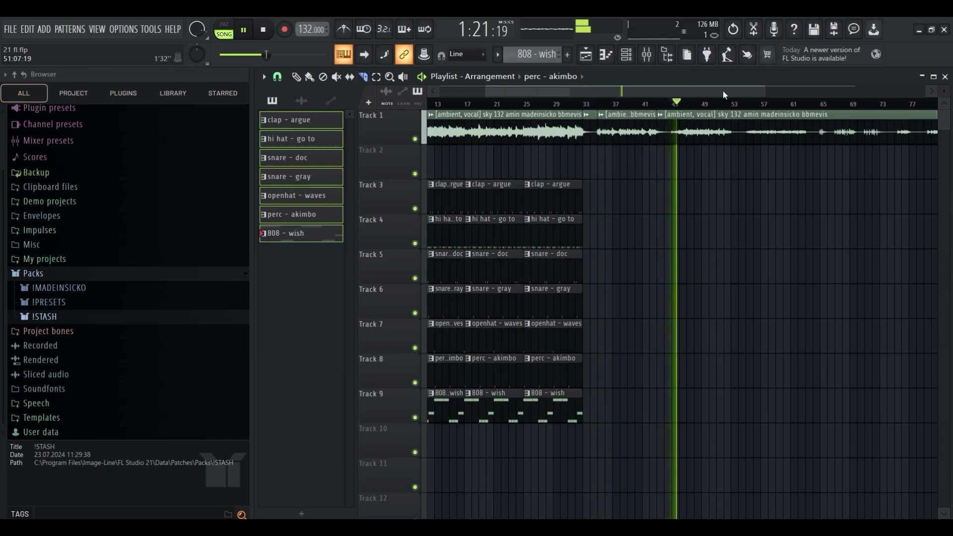
drag(723, 91, 817, 89)
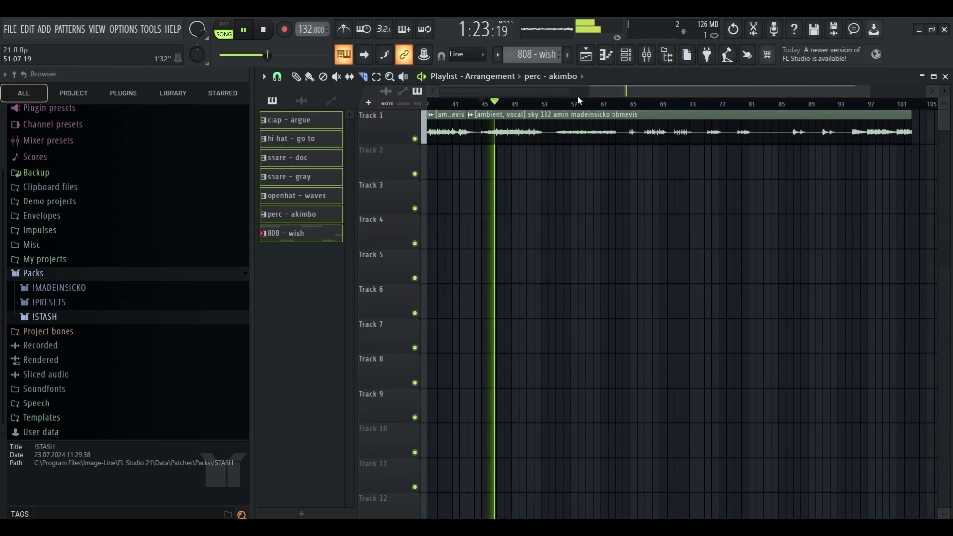
click(557, 104)
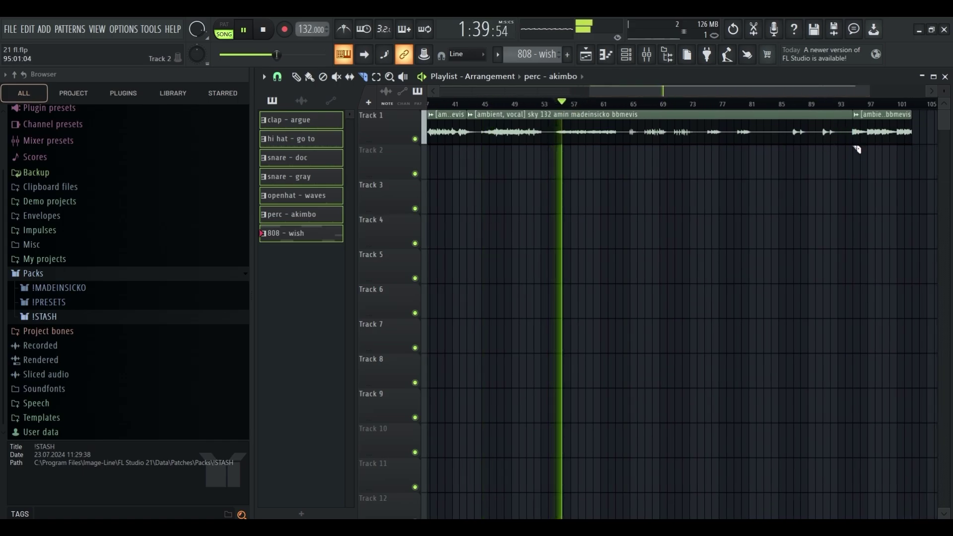
Step: Replace the bar 33–35 vocal slice with the bar 35–43 slice, and delete the long slice between bars 43 and 95
drag(735, 89, 653, 88)
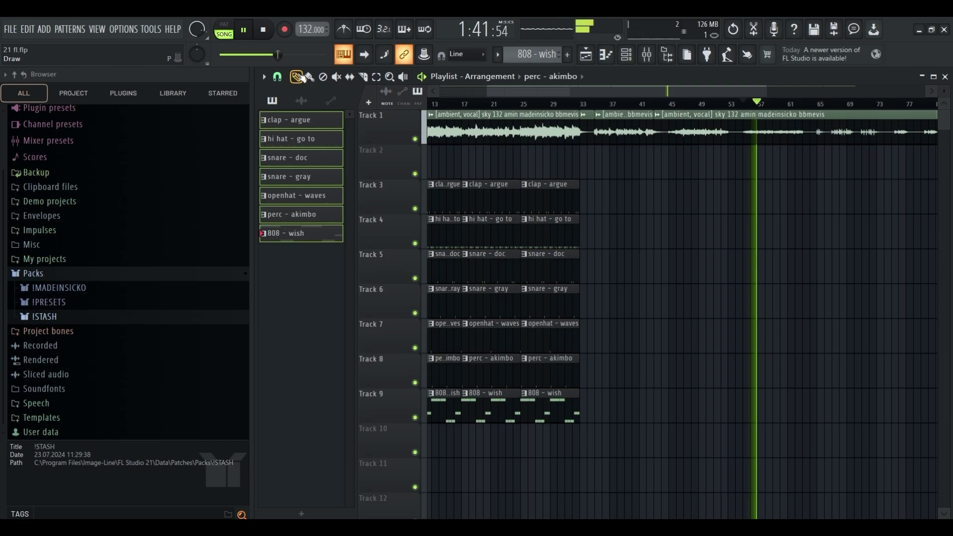
drag(611, 135, 596, 137)
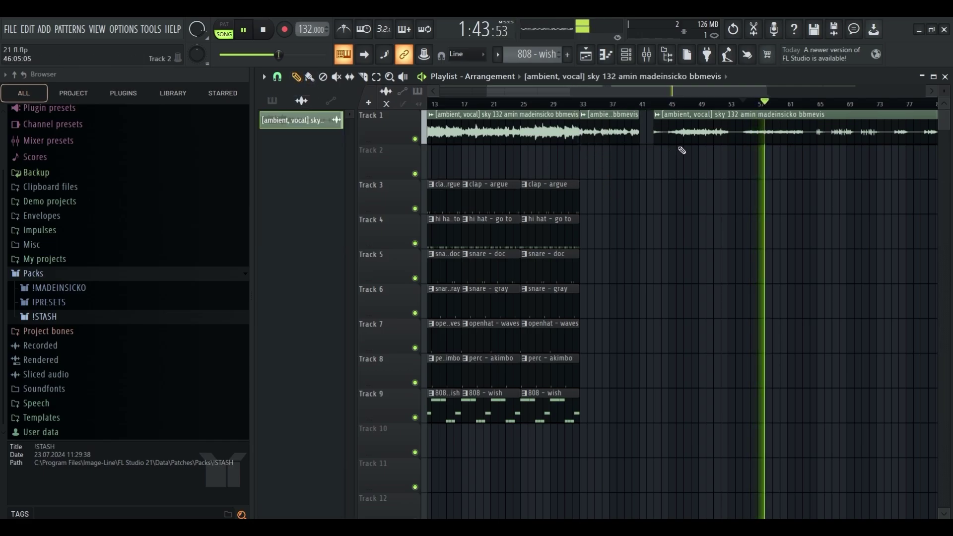
right_click(682, 133)
Step: Stop playback and move the vocal slice starting at bar 95 to bar 33 on Track 2
drag(686, 92, 876, 93)
key(space)
drag(751, 123, 521, 160)
drag(705, 93, 440, 110)
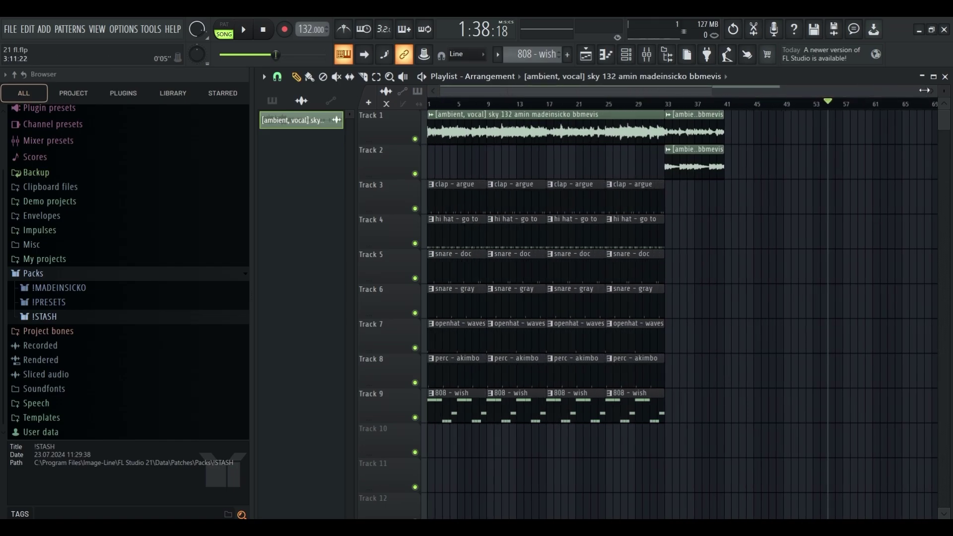
Step: Trim the start of the first clips on Tracks 3–9 to bar 3, leaving a two-bar vocal intro
drag(924, 90, 603, 91)
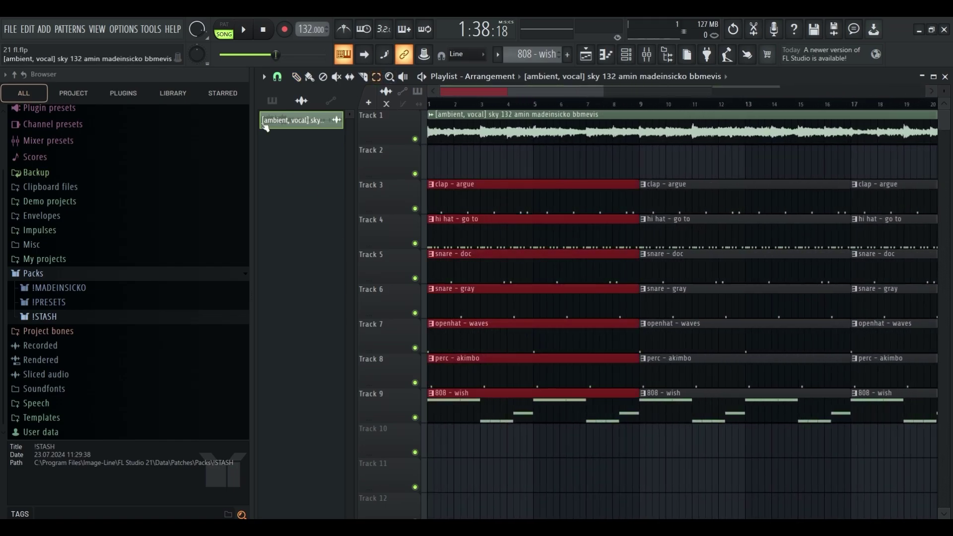
drag(432, 200, 491, 207)
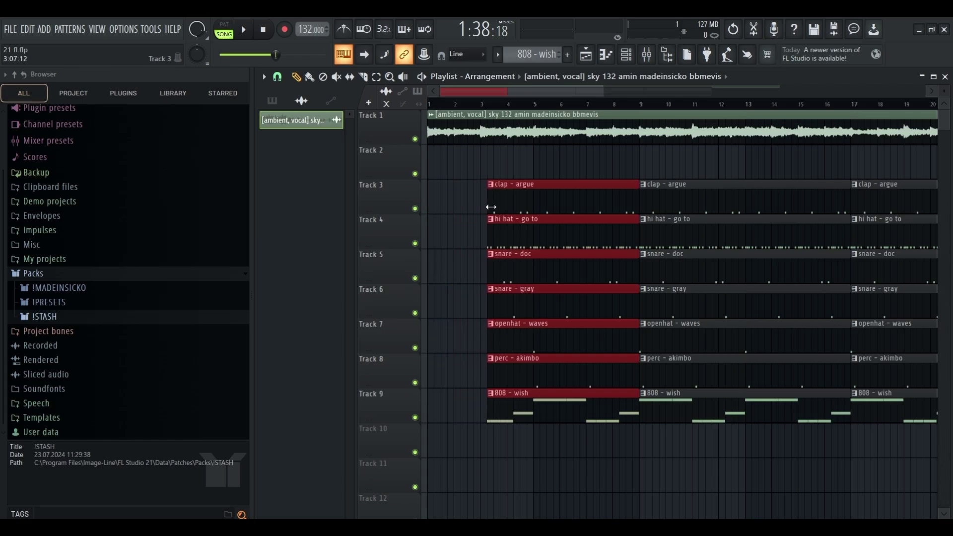
Step: Automate the mix level of Insert 1's Fruity Parametric EQ 2, holding 0% until bar 3 and full level from there
click(647, 54)
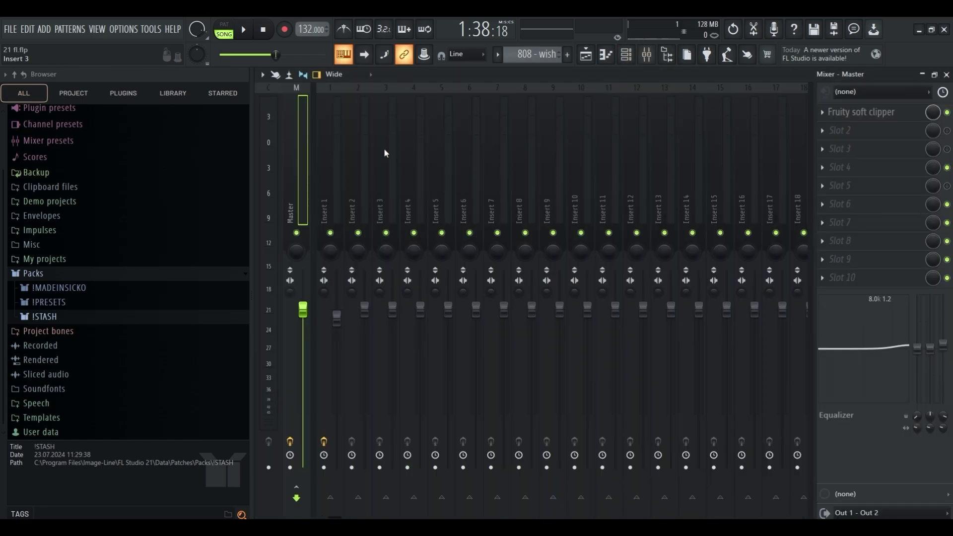
right_click(928, 119)
click(897, 197)
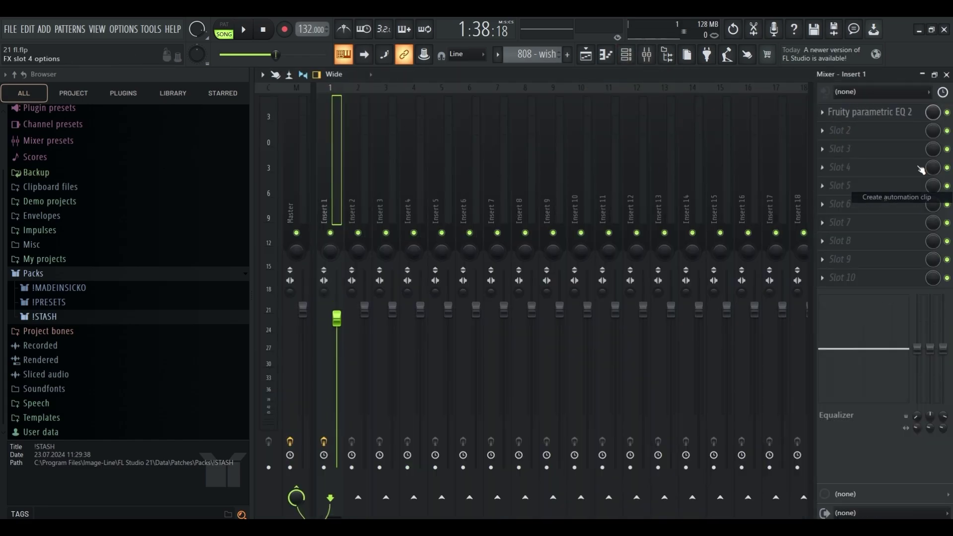
click(947, 75)
right_click(482, 442)
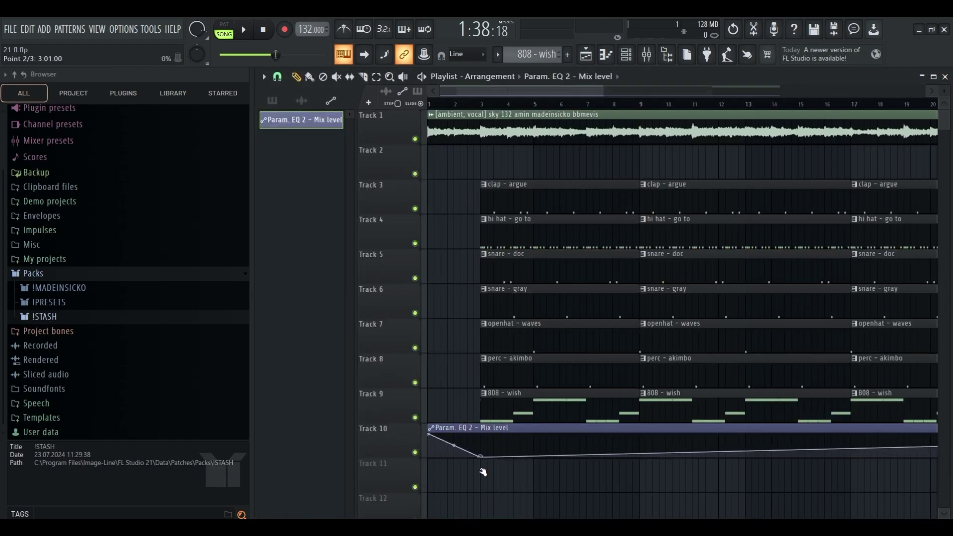
right_click(483, 445)
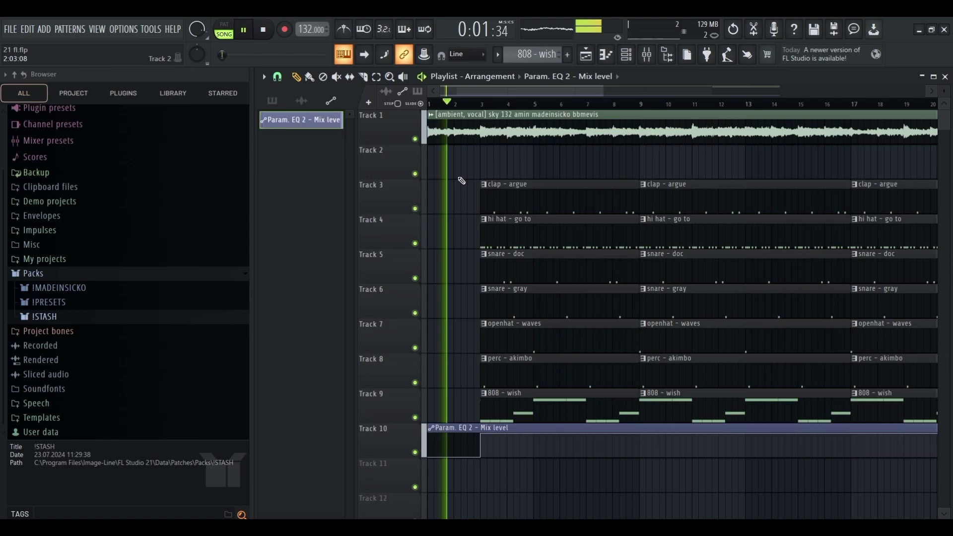
Step: Start the first clap clip half a bar and the hi-hat three-quarters of a bar before bar 3, ending the hi-hat half a bar before bar 9
drag(481, 204, 462, 221)
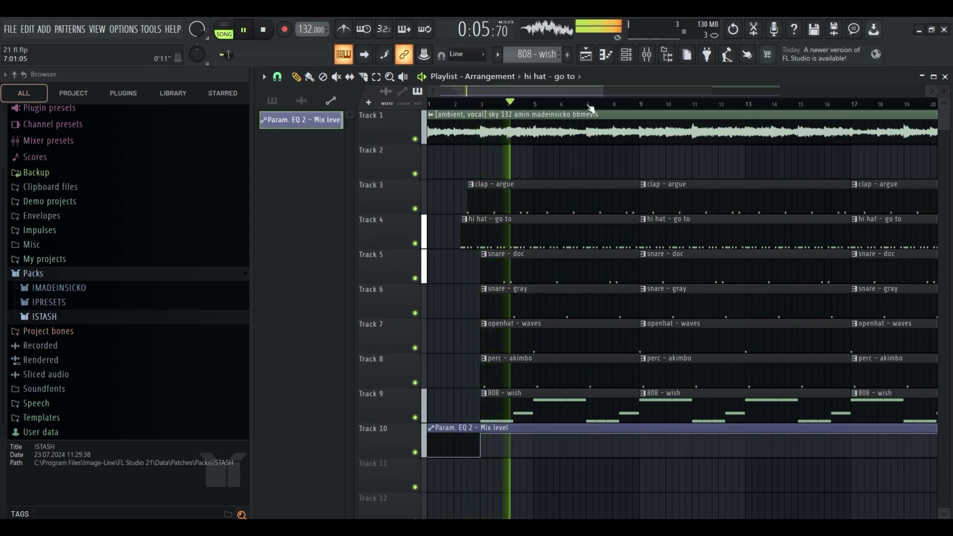
drag(598, 91, 616, 92)
drag(583, 236, 571, 236)
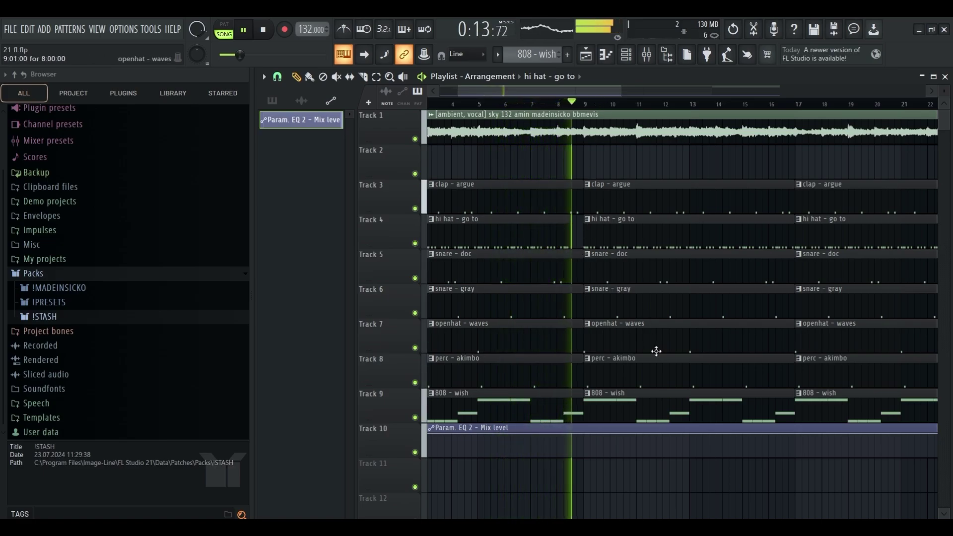
Step: Delete the perc - akimbo and snare - gray clips from bars 9 to 17
right_click(647, 373)
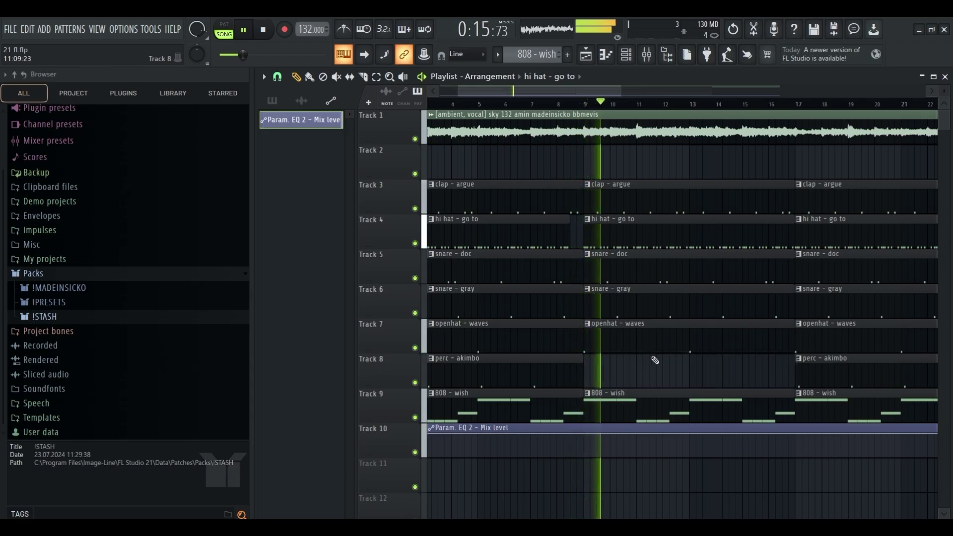
right_click(656, 312)
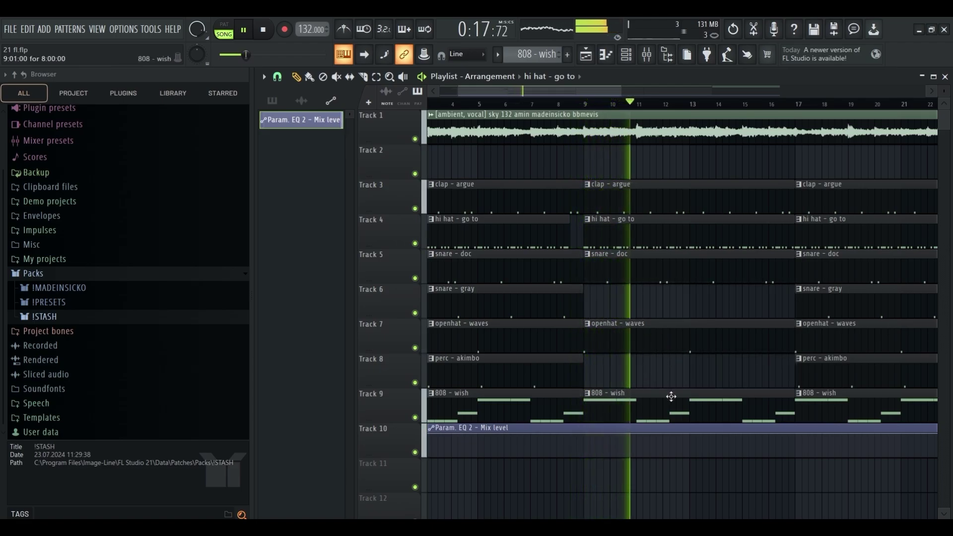
Step: Trim the start of the third block of clips on Tracks 3–9 from bar 17 to bar 19, then deselect them
drag(615, 92, 663, 94)
click(377, 78)
drag(728, 188, 689, 422)
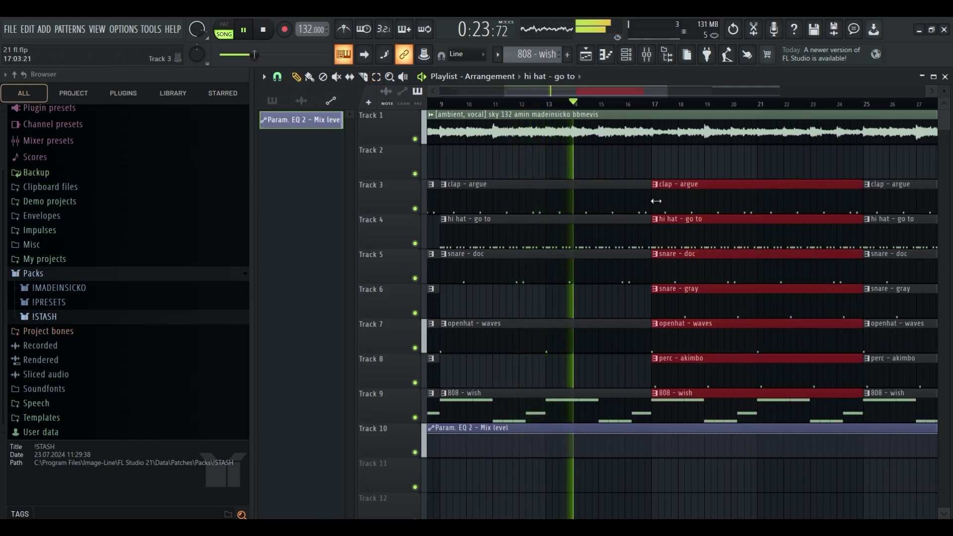
drag(672, 203, 726, 204)
key(ctrl+d)
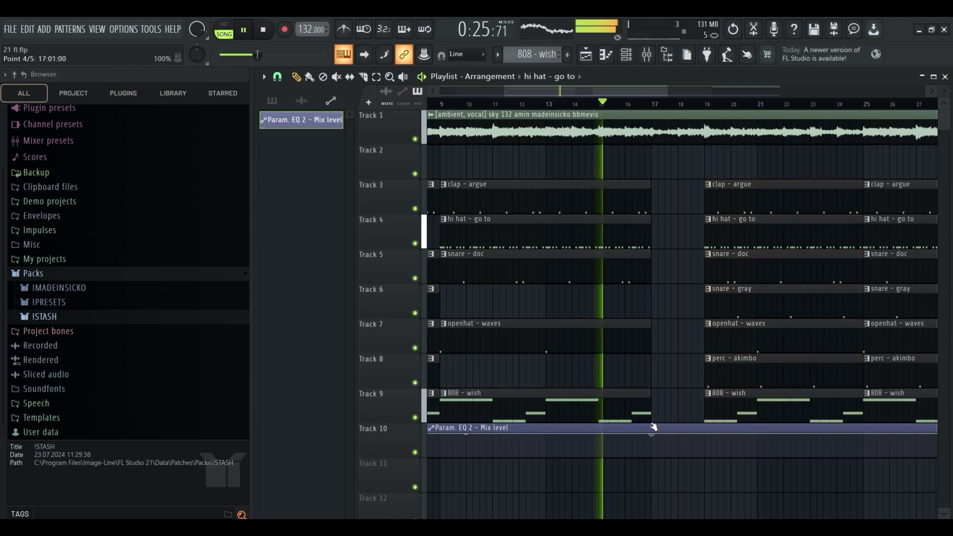
Step: Drop the EQ mix level automation to 0% between bars 17 and 19, returning it to full level at bar 19
right_click(652, 434)
right_click(653, 454)
right_click(705, 457)
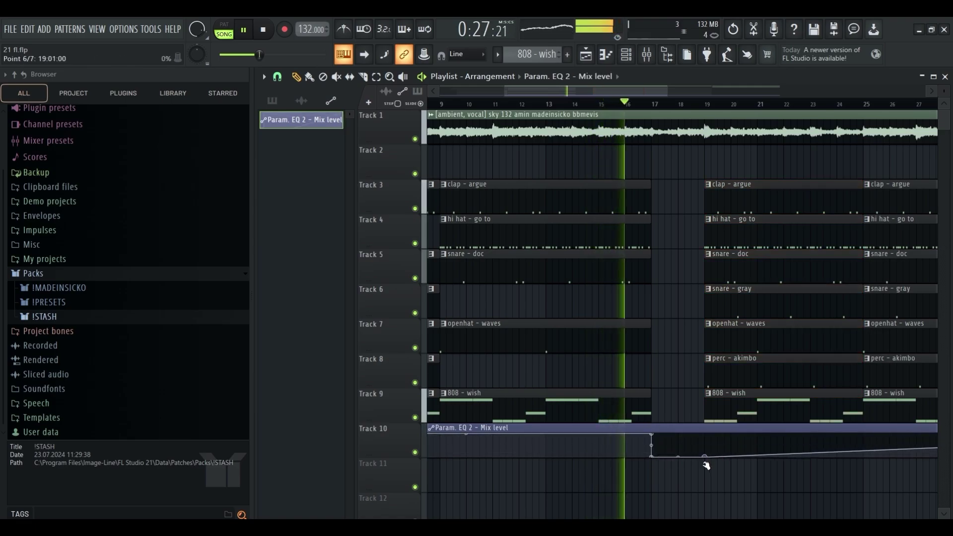
right_click(704, 435)
Step: Delete the snare - doc and snare - gray clips from bars 19–25 and end that section's hi-hat clip half a bar early
drag(610, 91, 649, 93)
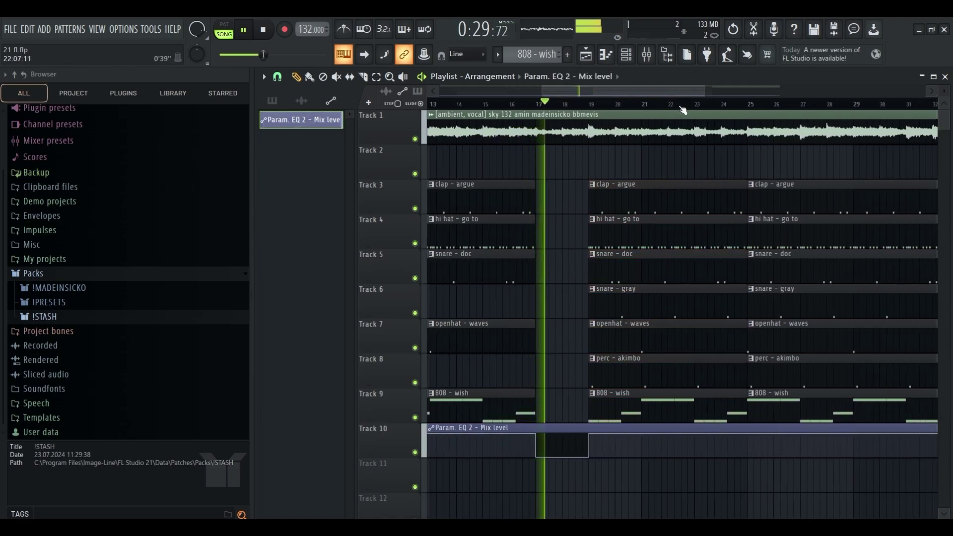
right_click(642, 275)
right_click(641, 300)
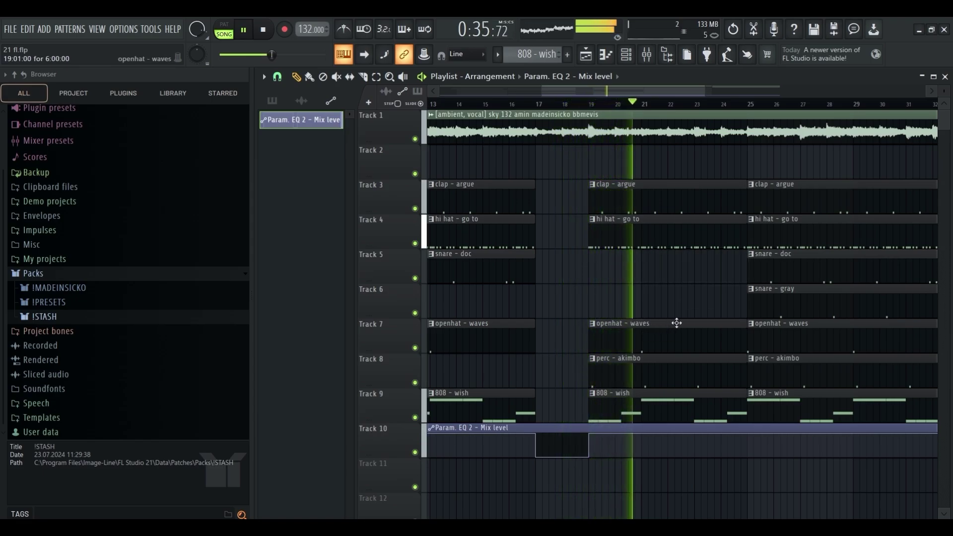
drag(649, 93, 696, 98)
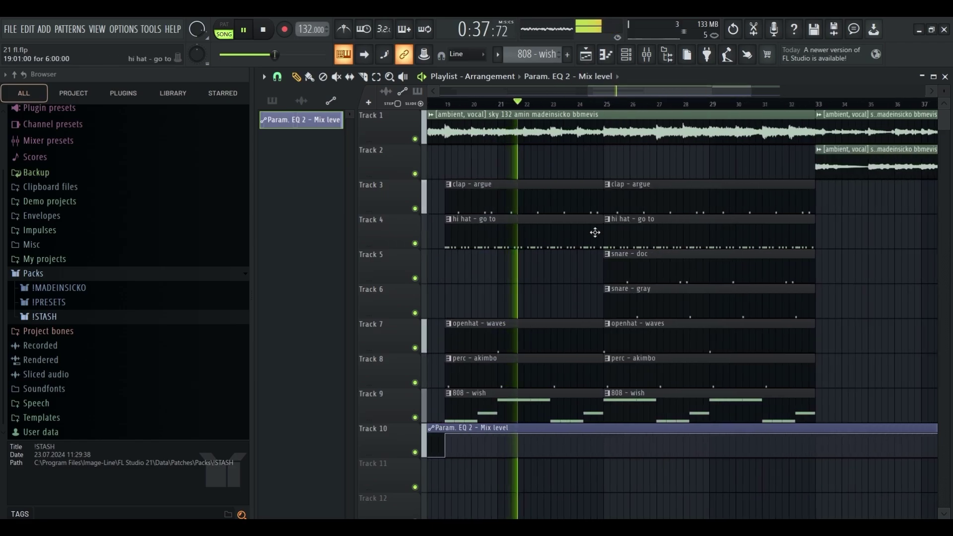
drag(602, 234, 591, 243)
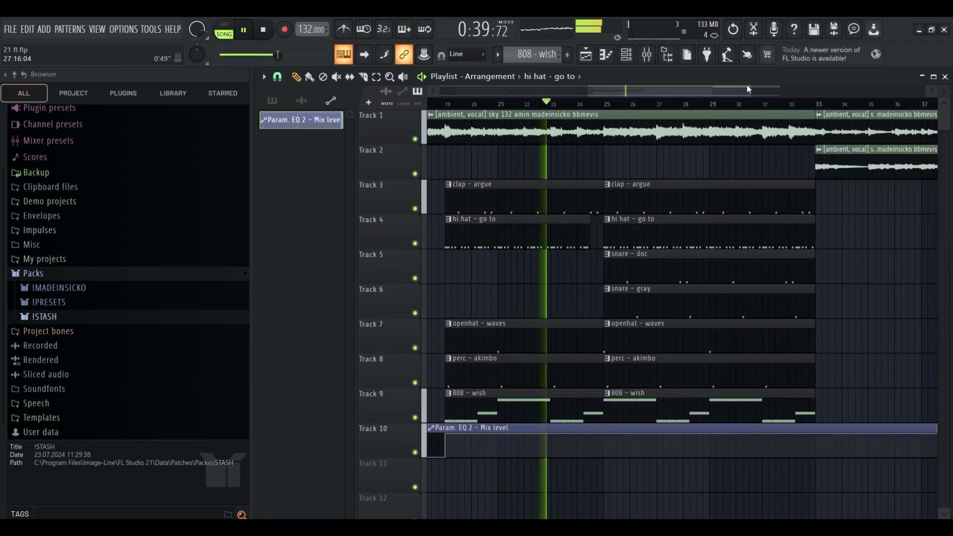
Step: Drop the EQ mix level automation to 0% at bar 33 and hold it there to the clip's end at bar 41
drag(750, 91, 836, 92)
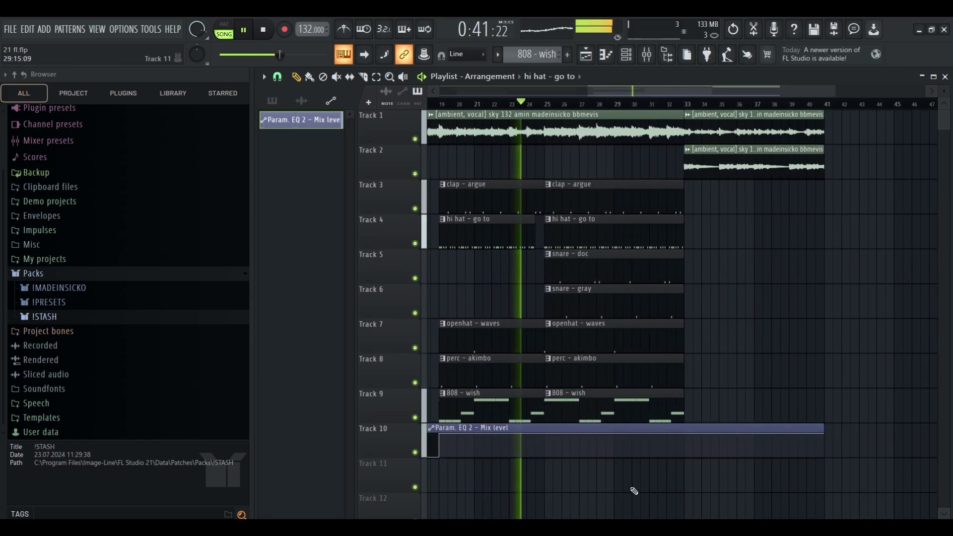
right_click(684, 435)
right_click(685, 455)
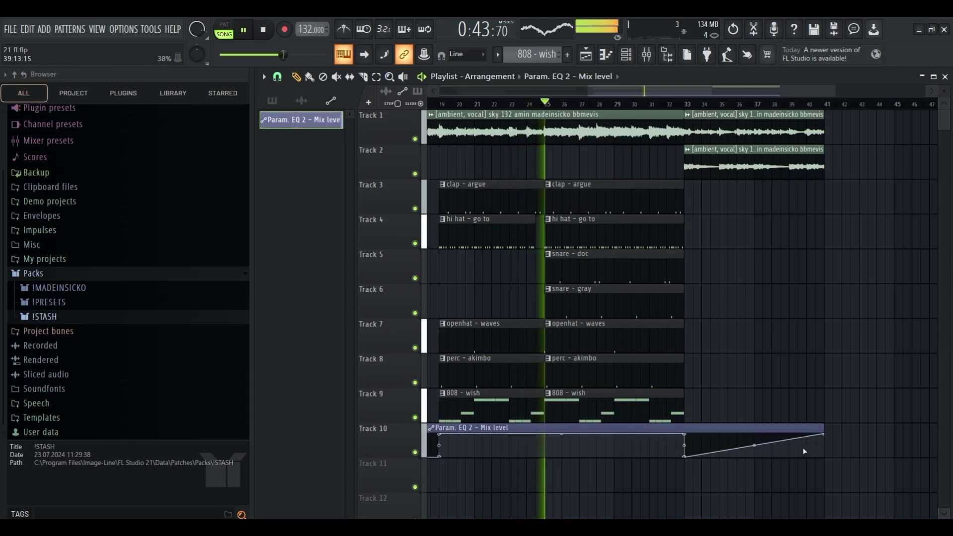
drag(824, 435, 825, 468)
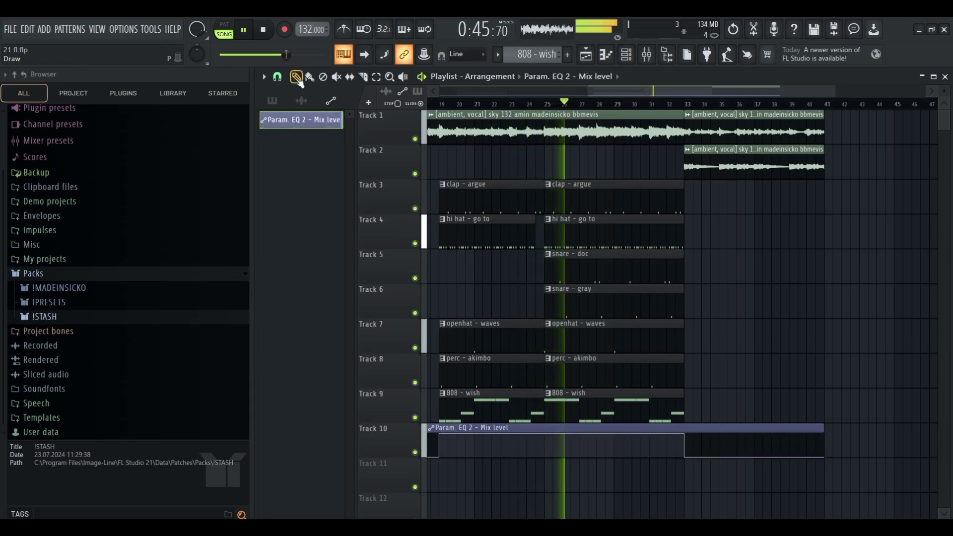
Step: Select the whole 40-bar arrangement and duplicate it from bar 41 onward
drag(589, 88, 440, 89)
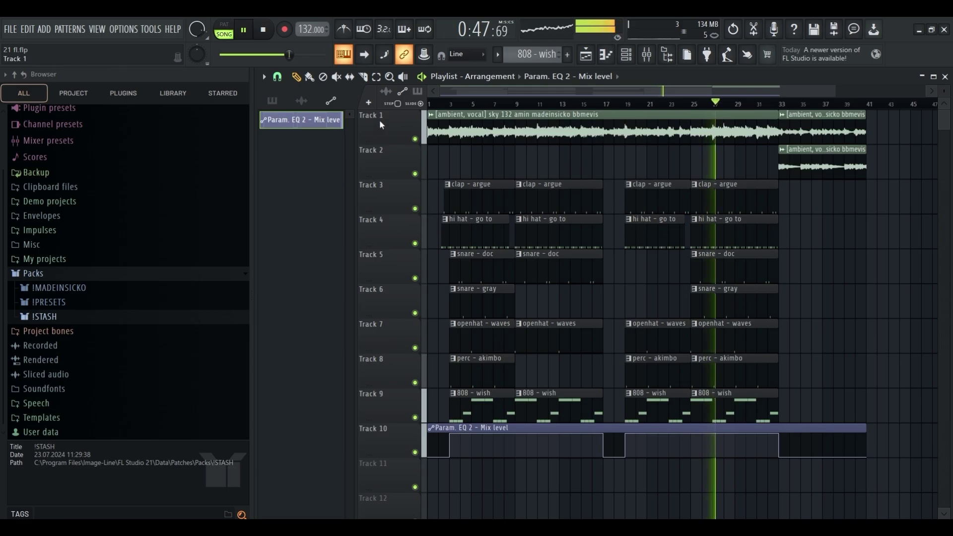
key(ctrl+a)
key(ctrl+b)
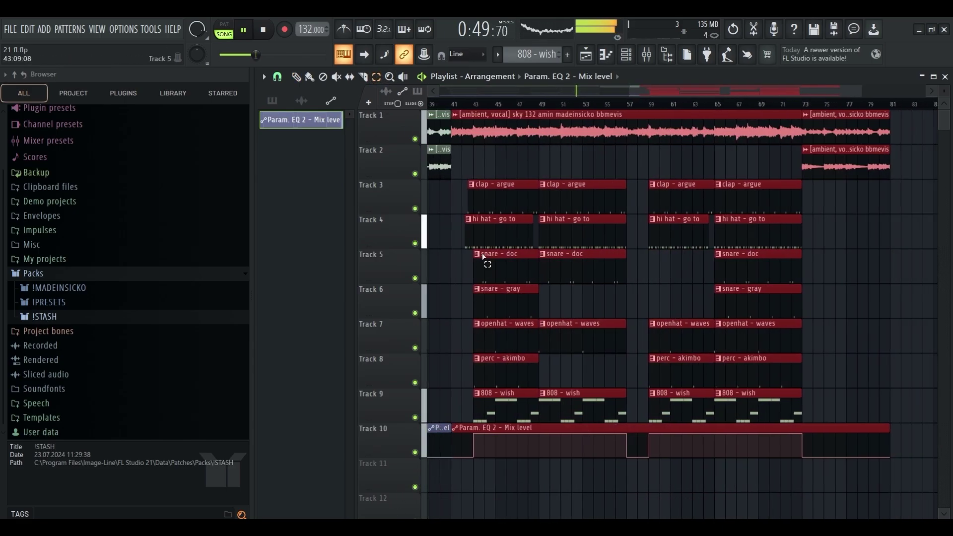
Step: Deselect the copied clips and fade out the final vocal slices on Tracks 1 and 2 across bars 73–81
click(857, 270)
drag(869, 124, 811, 130)
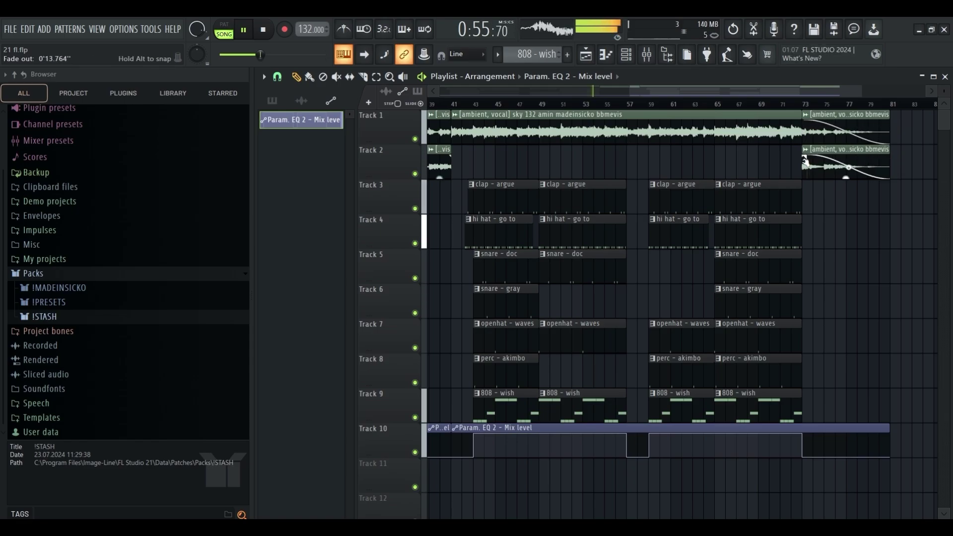
Step: Play back the complete arrangement from the beginning and look over its full layout
drag(804, 91, 434, 76)
drag(670, 90, 872, 92)
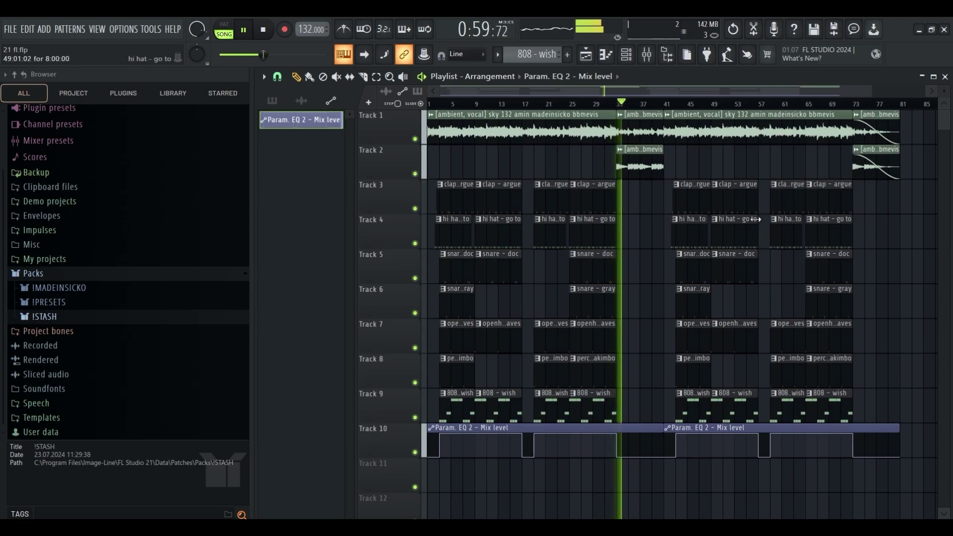
key(space)
key(space)
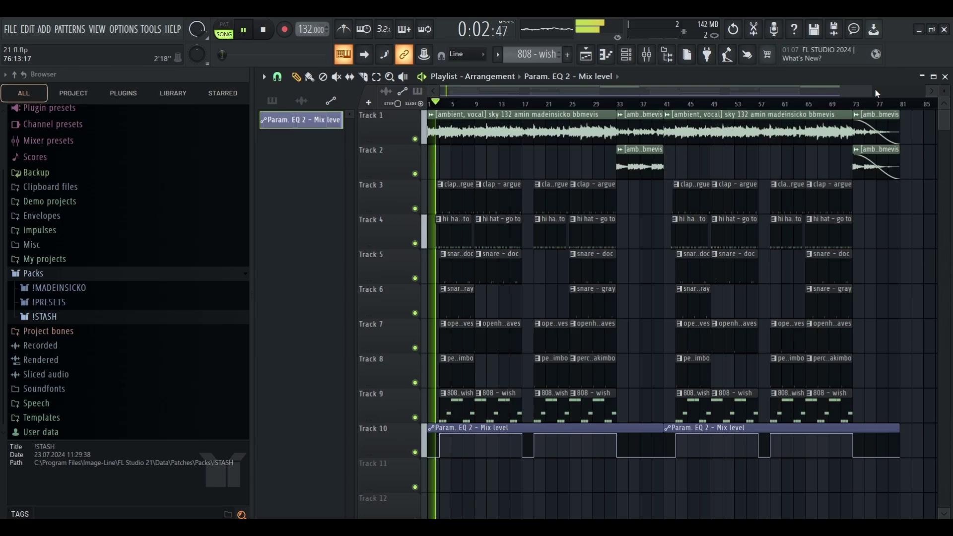
drag(872, 88, 679, 88)
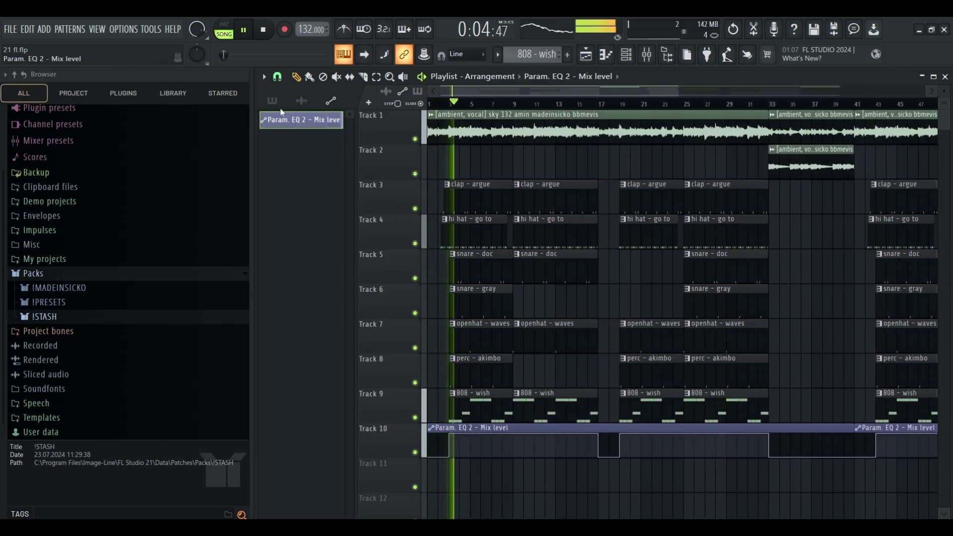